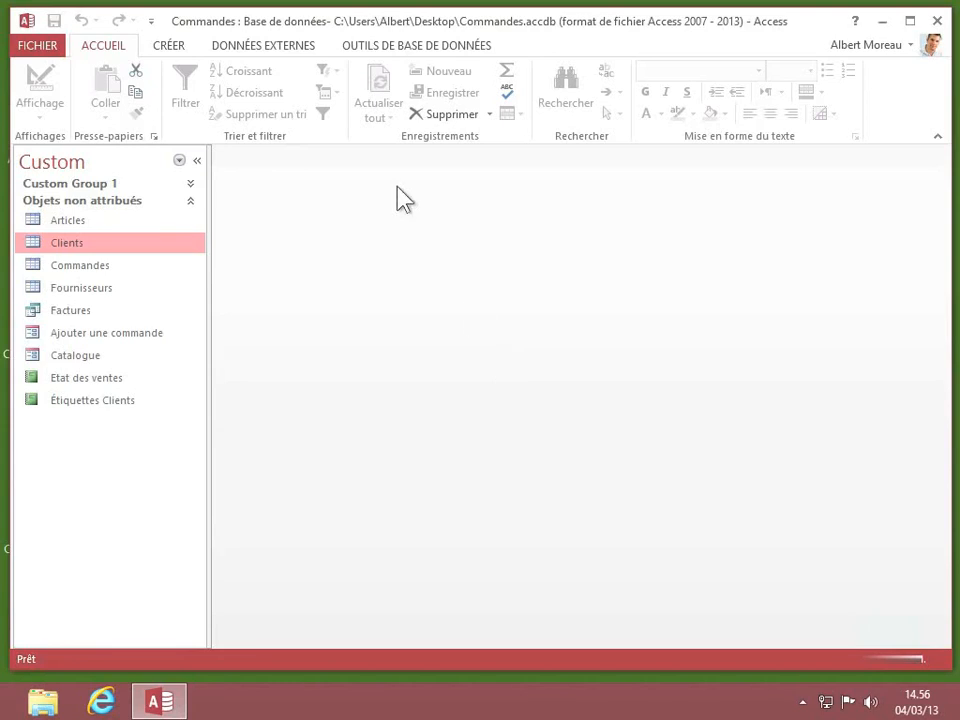
Create a blank form and close its field list to free the design area
left_click(172, 47)
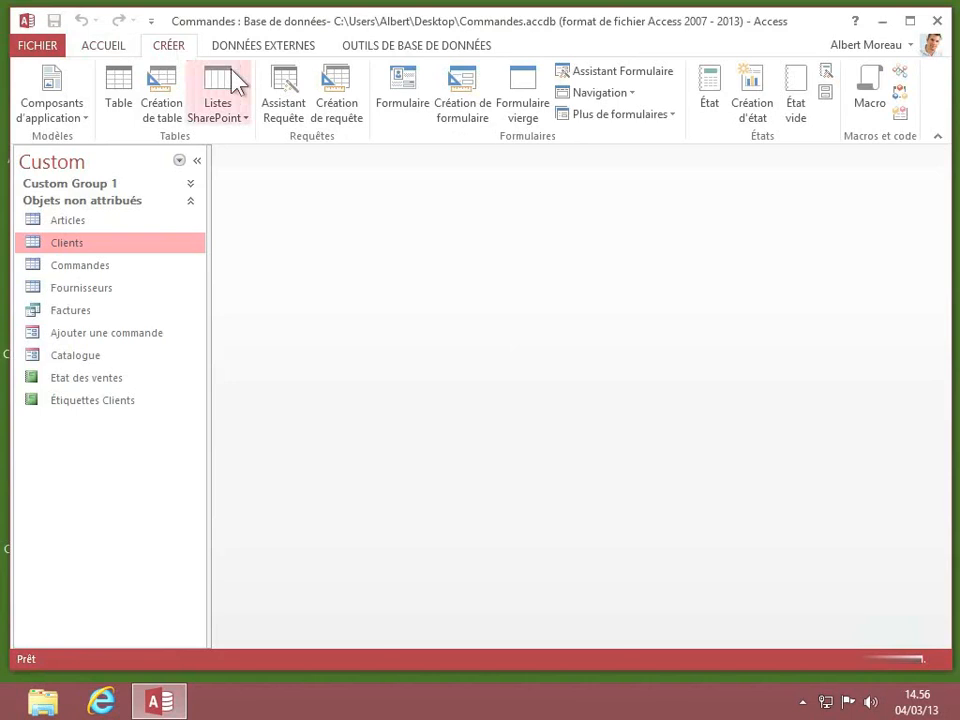
left_click(523, 100)
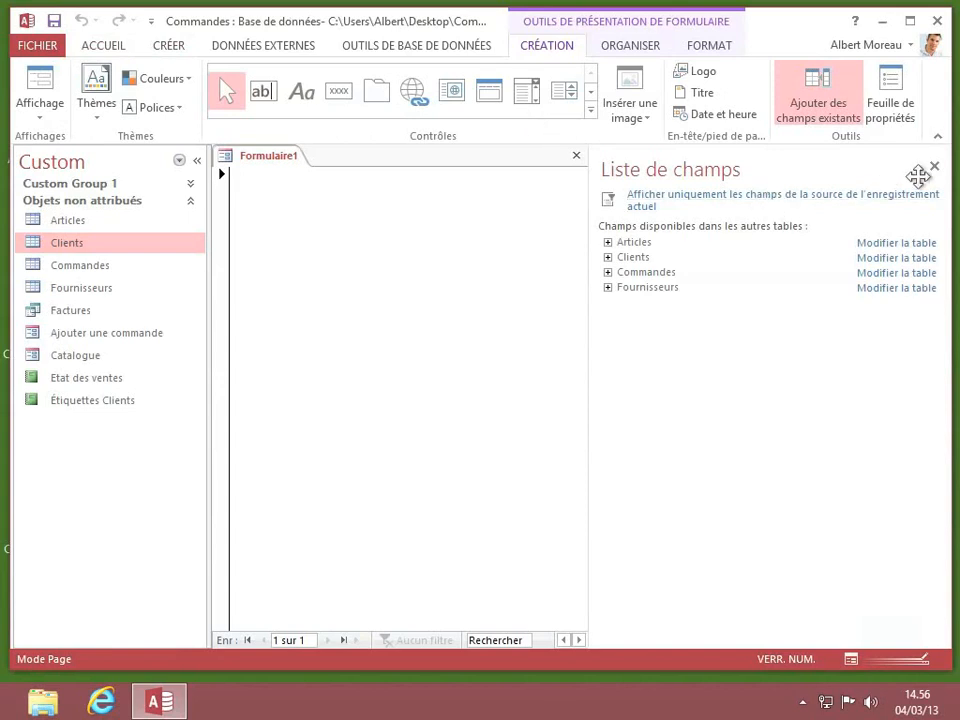
left_click(934, 167)
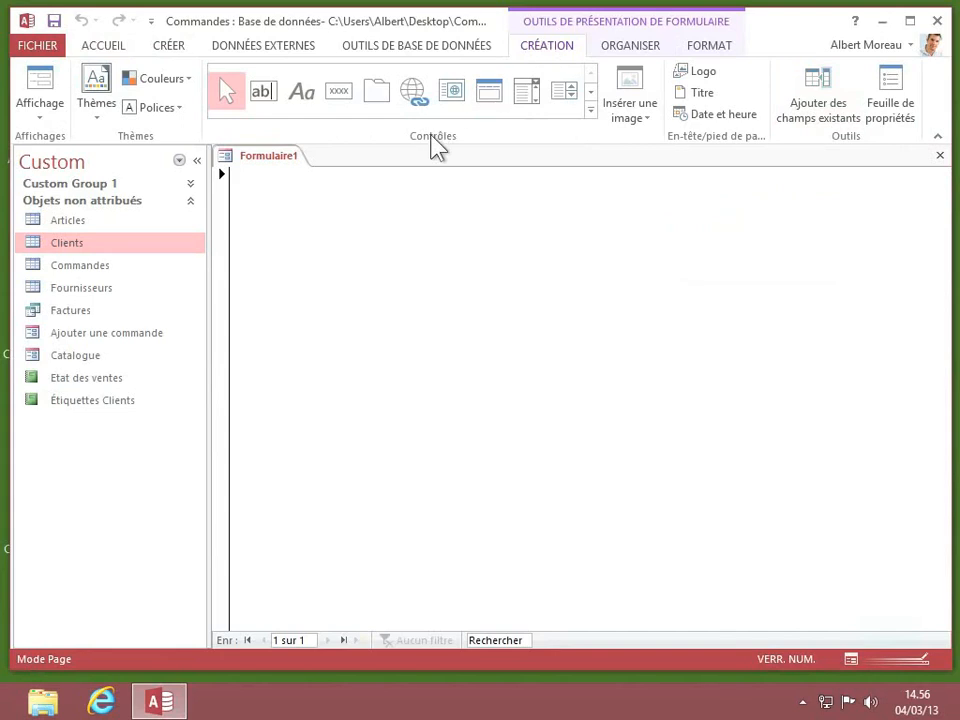
Insert a check box near the upper-left corner of the blank form and widen the control together with its label
left_click(591, 110)
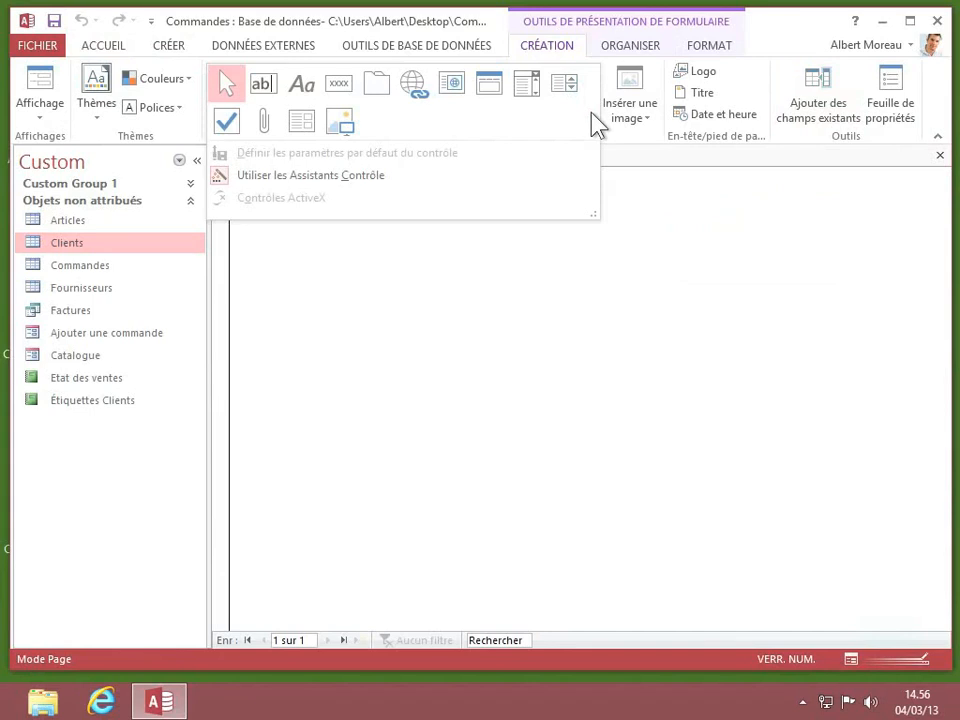
left_click(227, 128)
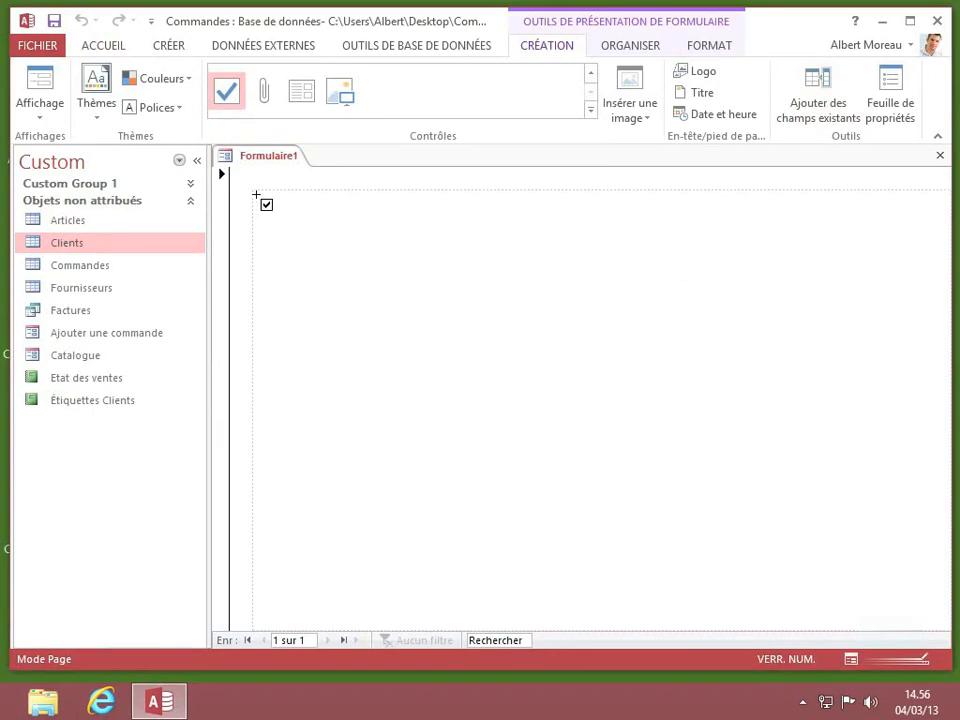
left_click(256, 196)
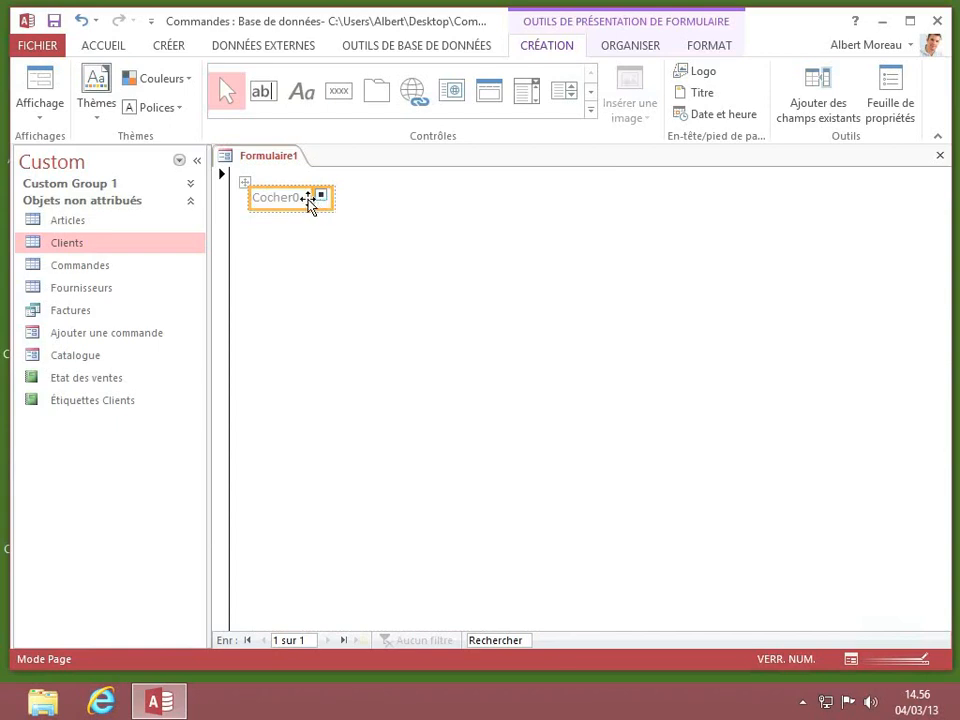
left_click_drag(328, 197, 472, 197)
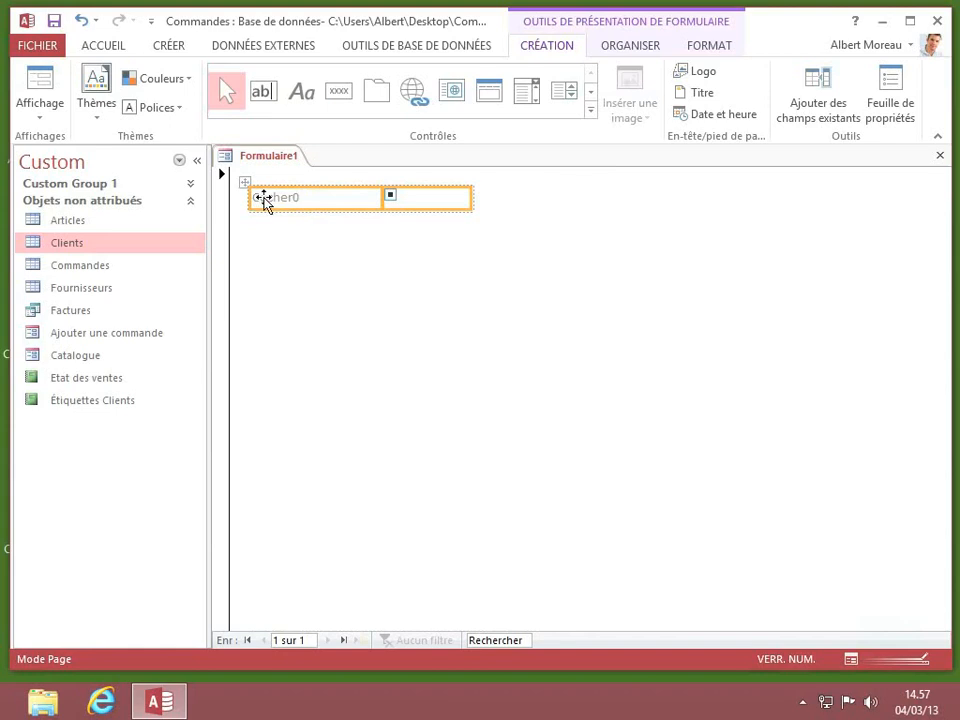
Change the check box label's caption to "Accepter"
left_click(268, 198)
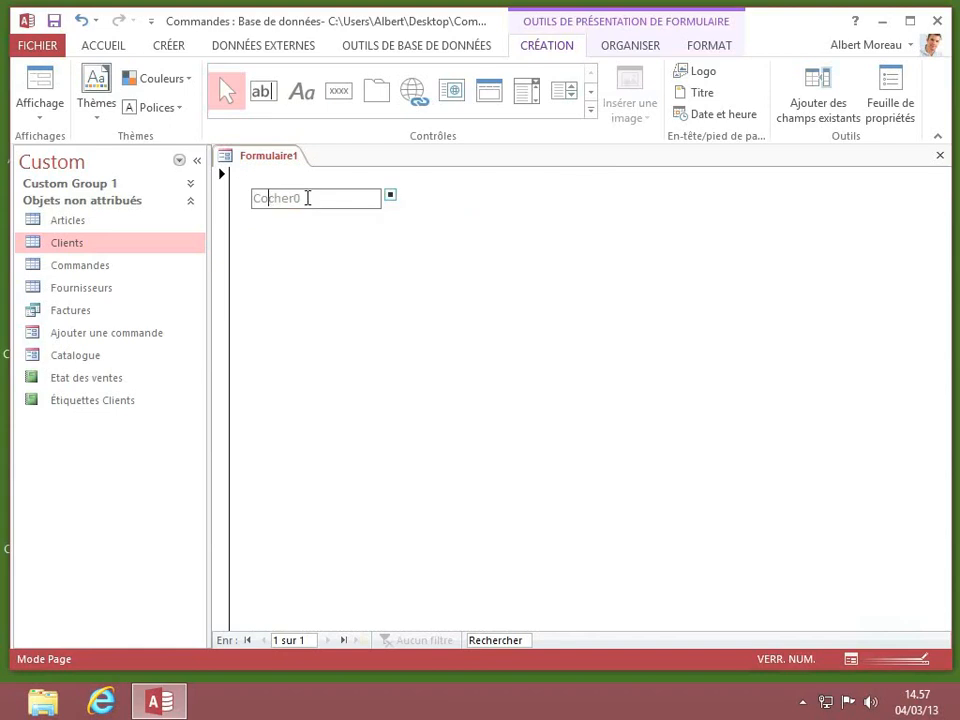
double_click(281, 198)
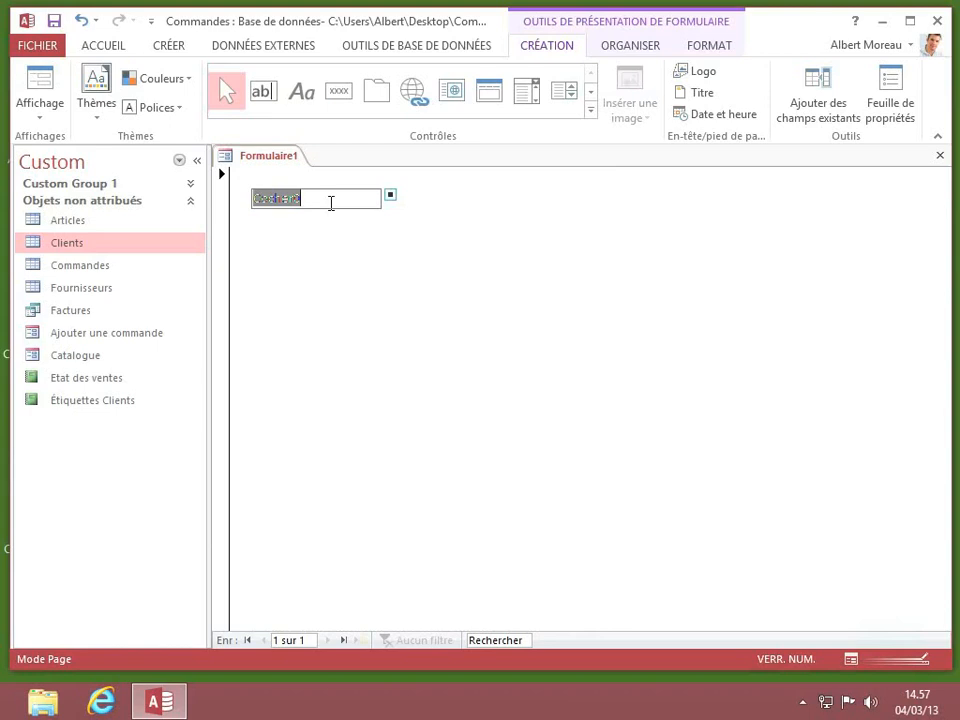
type("Accept")
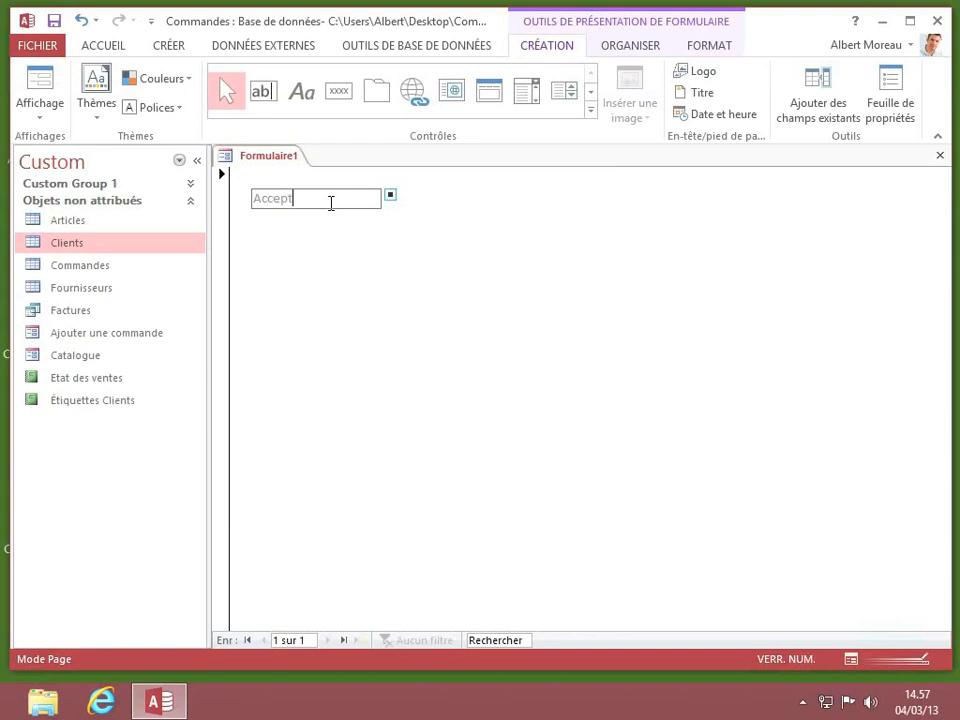
type("er")
left_click(399, 199)
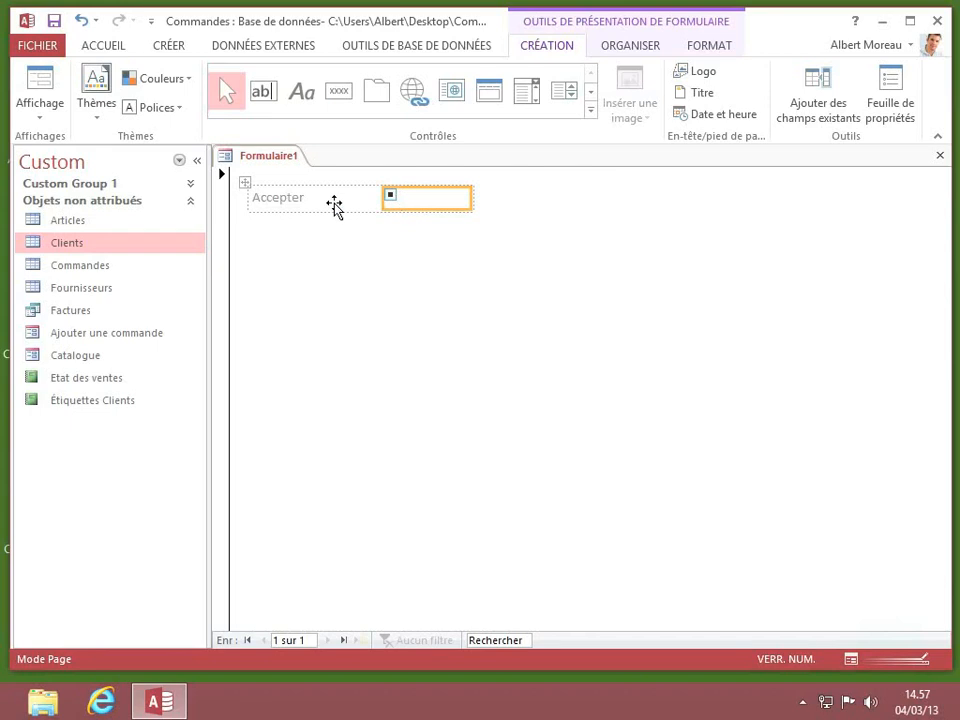
Switch the form to design view and enlarge the Détail section to about 15.5 grid squares wide and 9 high
right_click(276, 170)
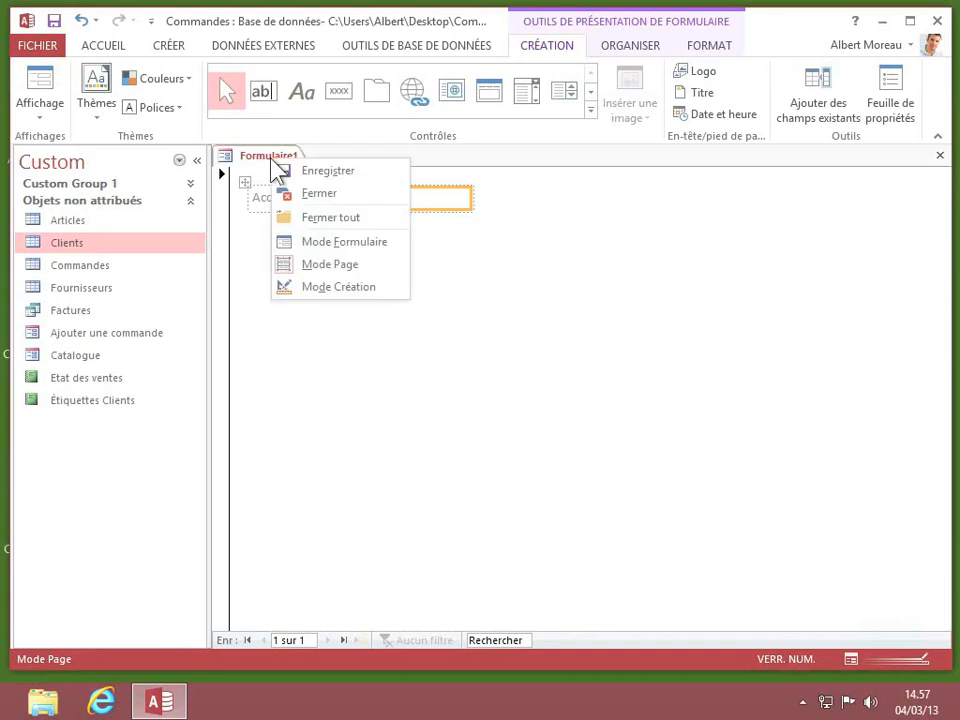
left_click(317, 288)
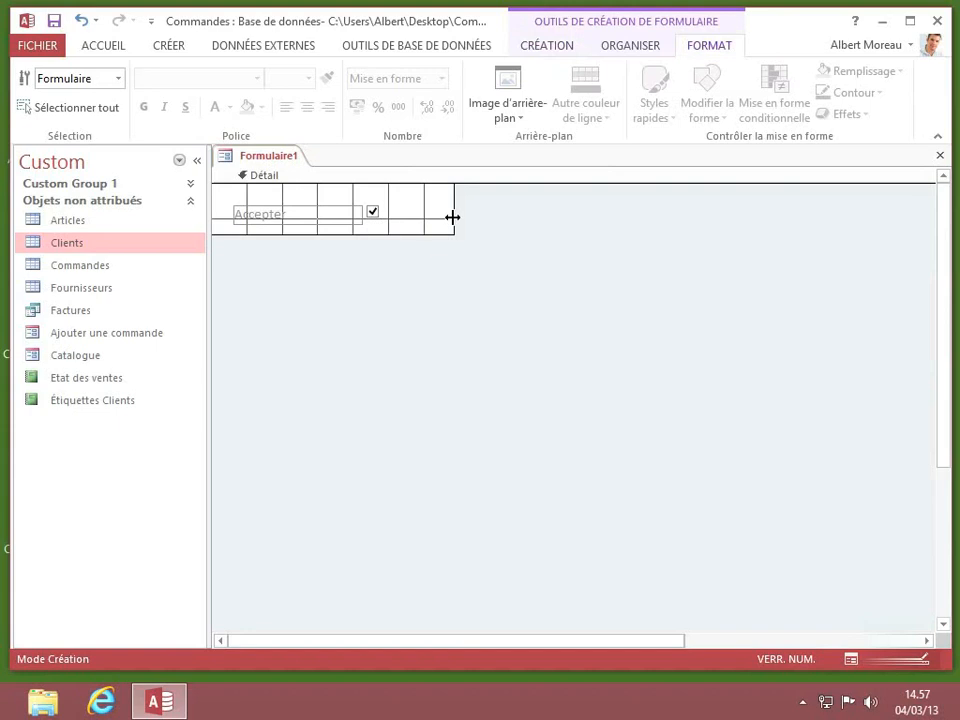
left_click_drag(453, 217, 765, 285)
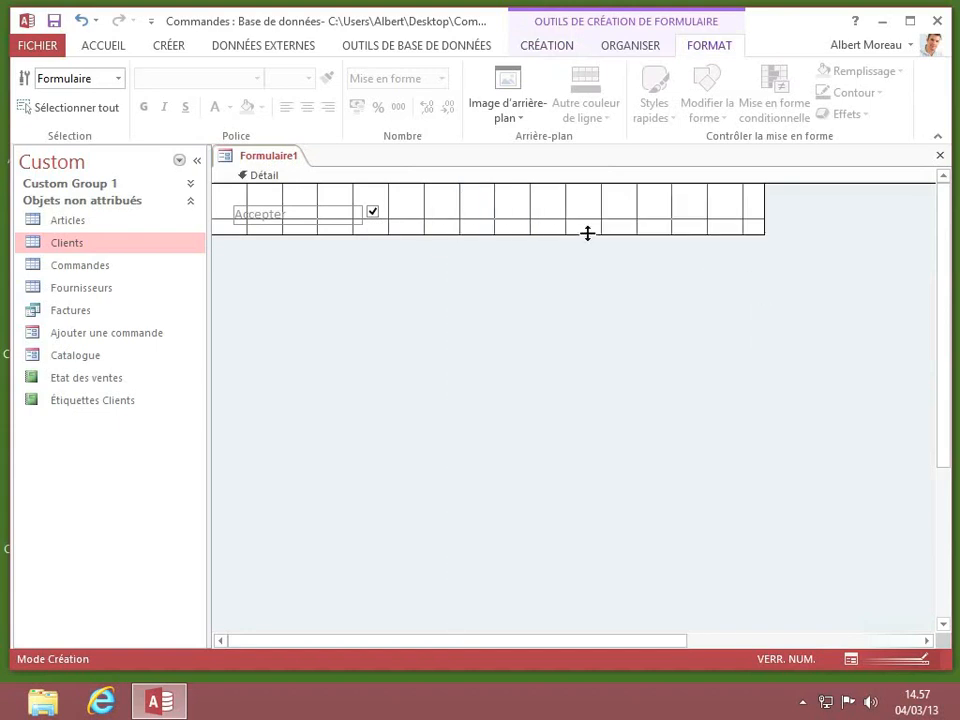
left_click_drag(536, 234, 499, 505)
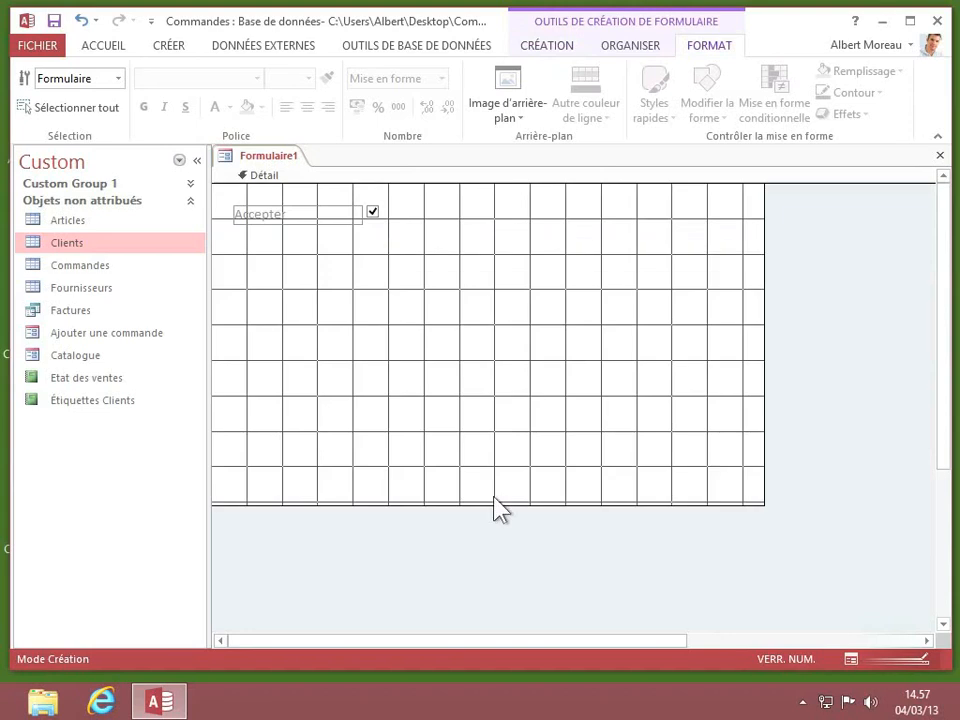
Move the Accepter check box and its label slightly down and to the right, and insert an option button below them
left_click(329, 214)
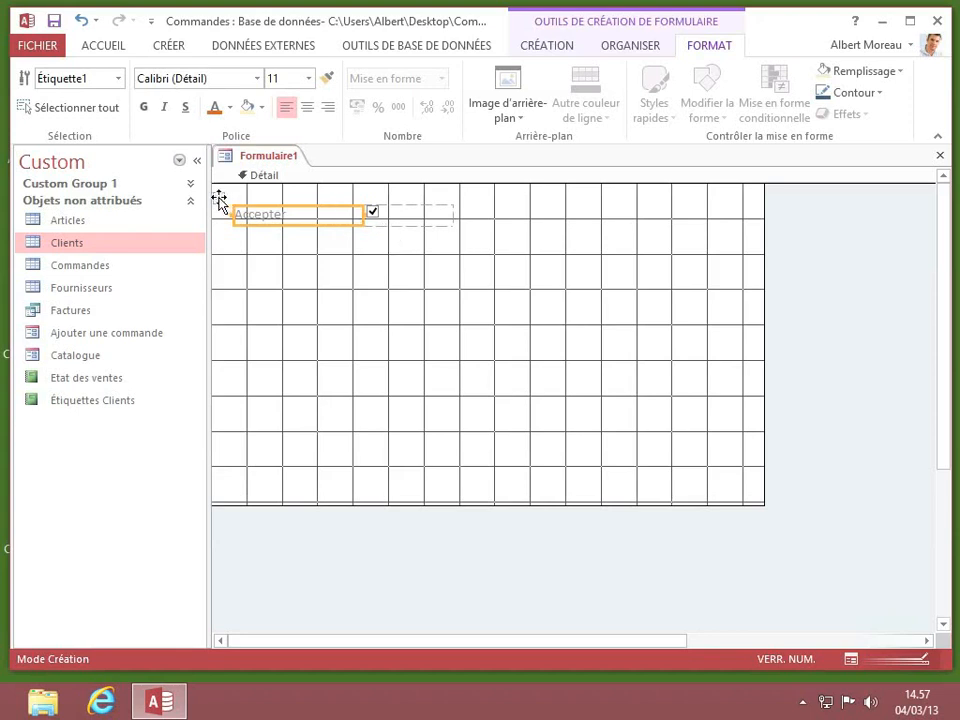
left_click_drag(218, 198, 285, 222)
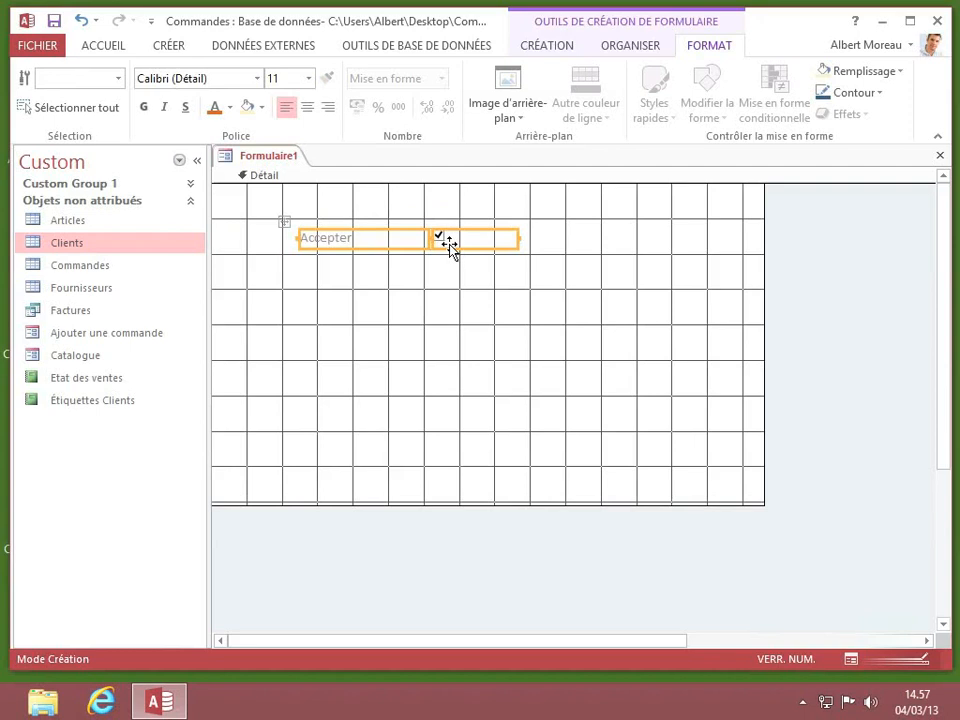
left_click(558, 54)
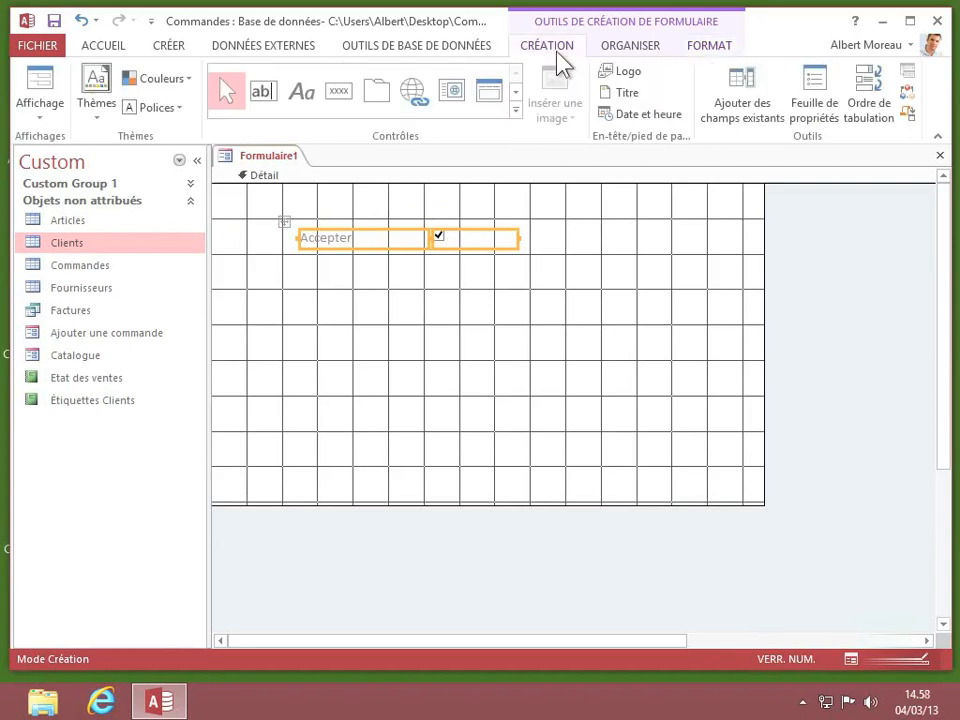
left_click(516, 113)
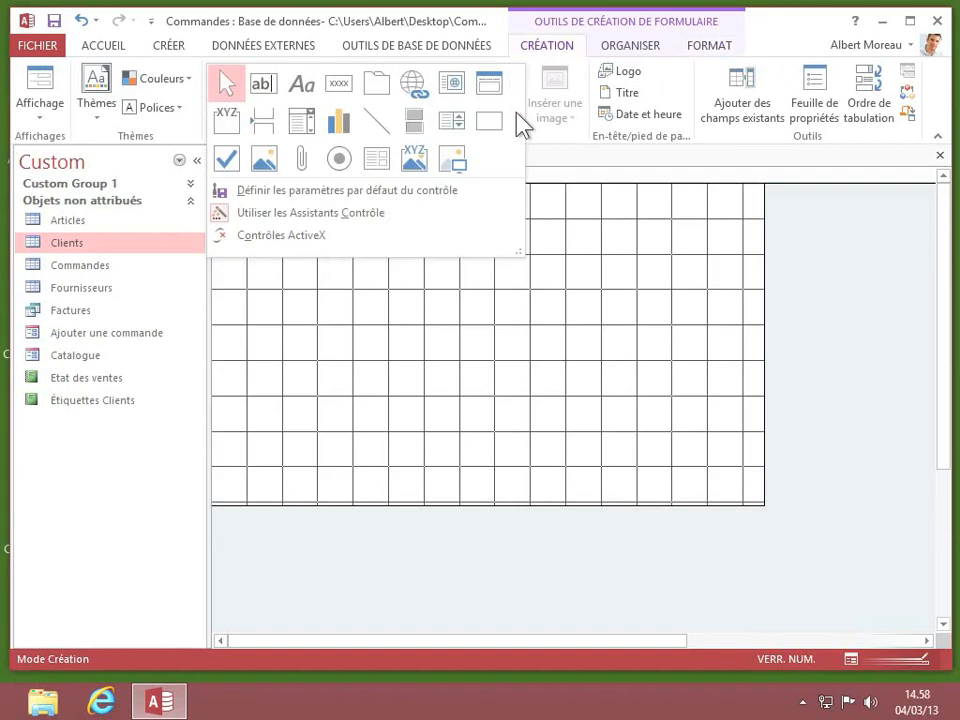
left_click(338, 160)
left_click(336, 172)
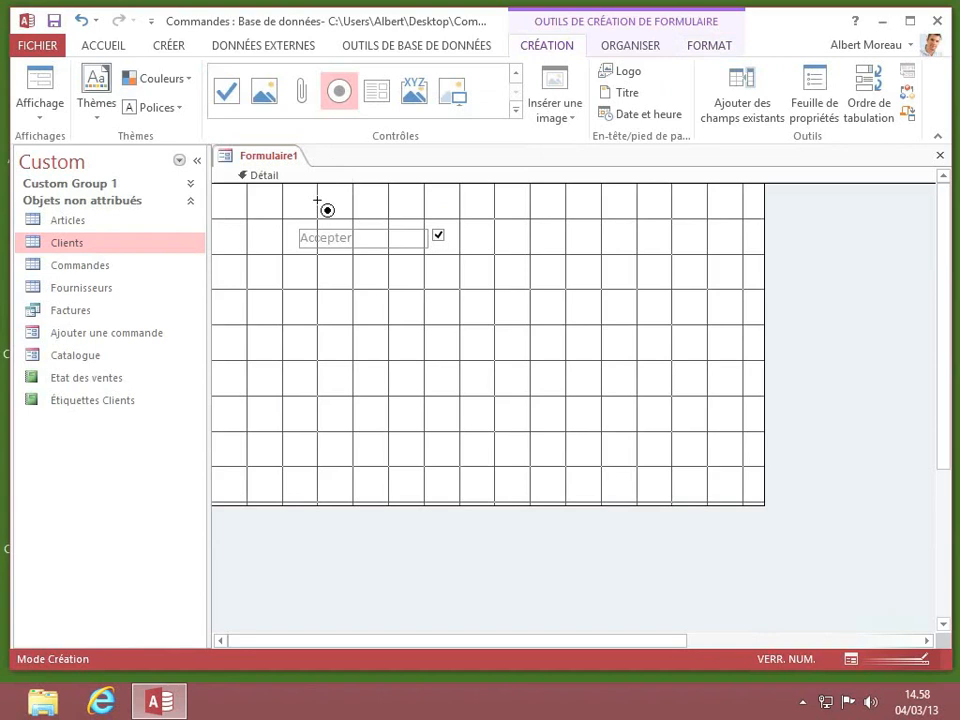
left_click(317, 289)
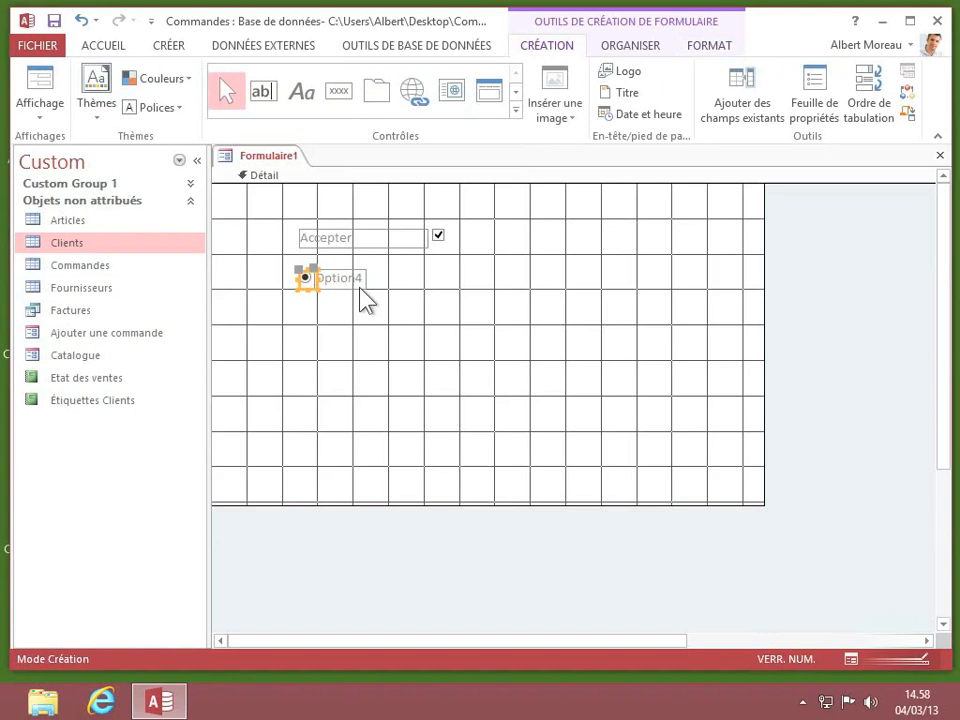
Widen the option button's label to about four grid squares and change its caption to "Envoyer"
left_click(358, 281)
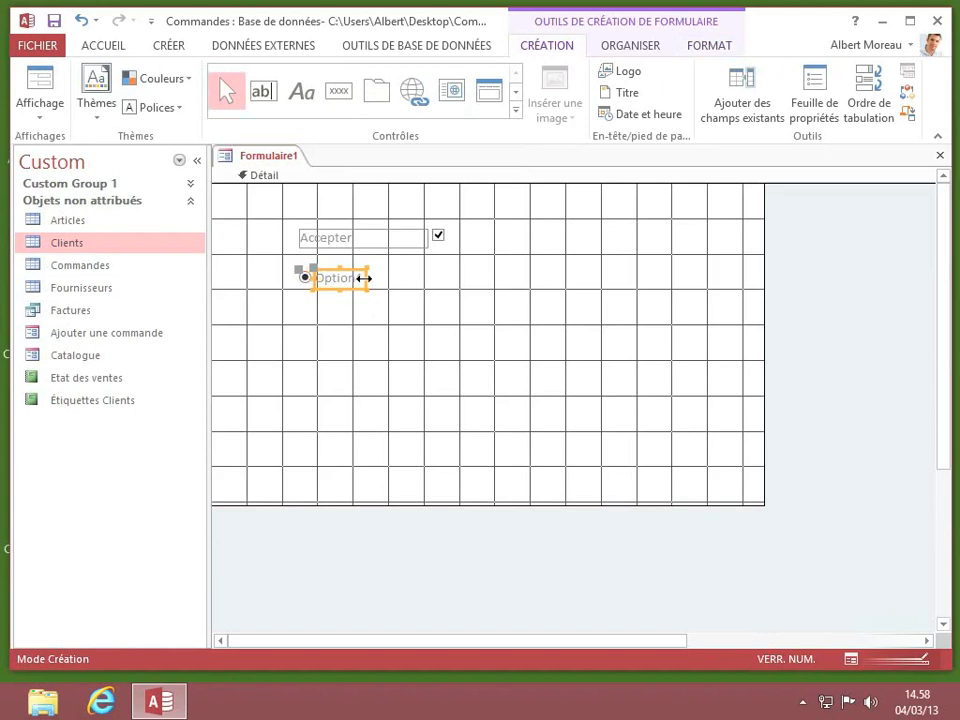
left_click_drag(369, 277, 466, 287)
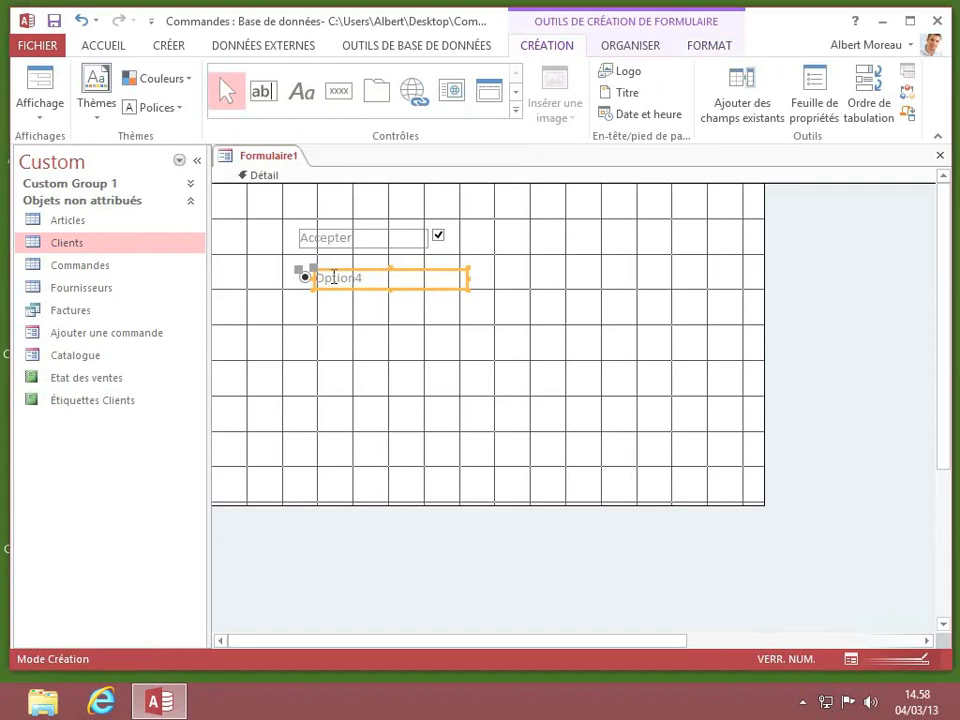
double_click(334, 277)
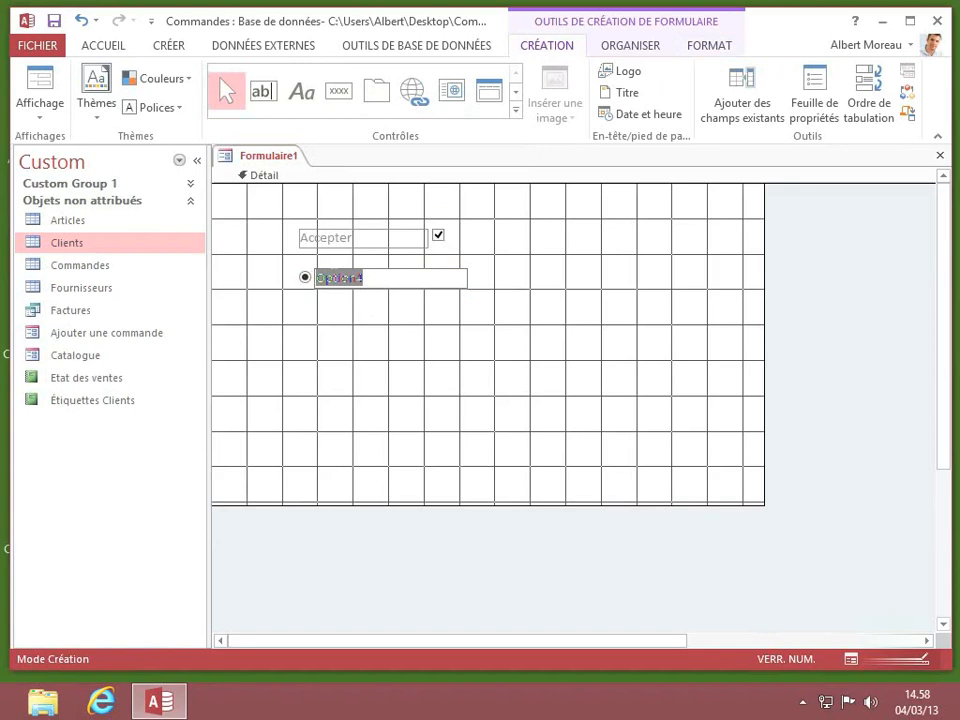
type("Envoyer")
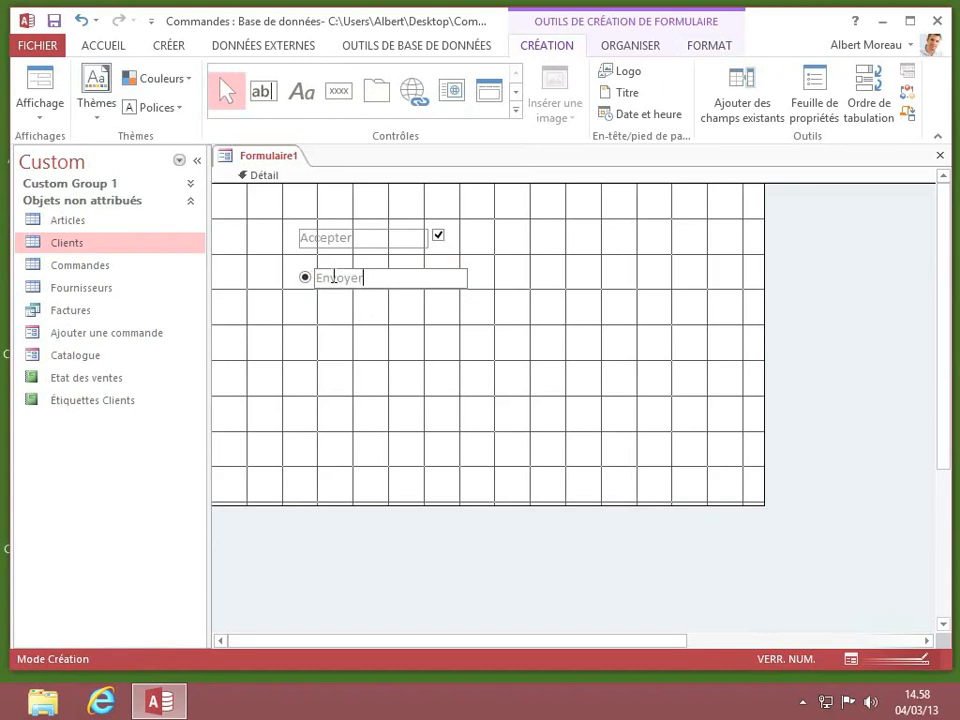
left_click(410, 318)
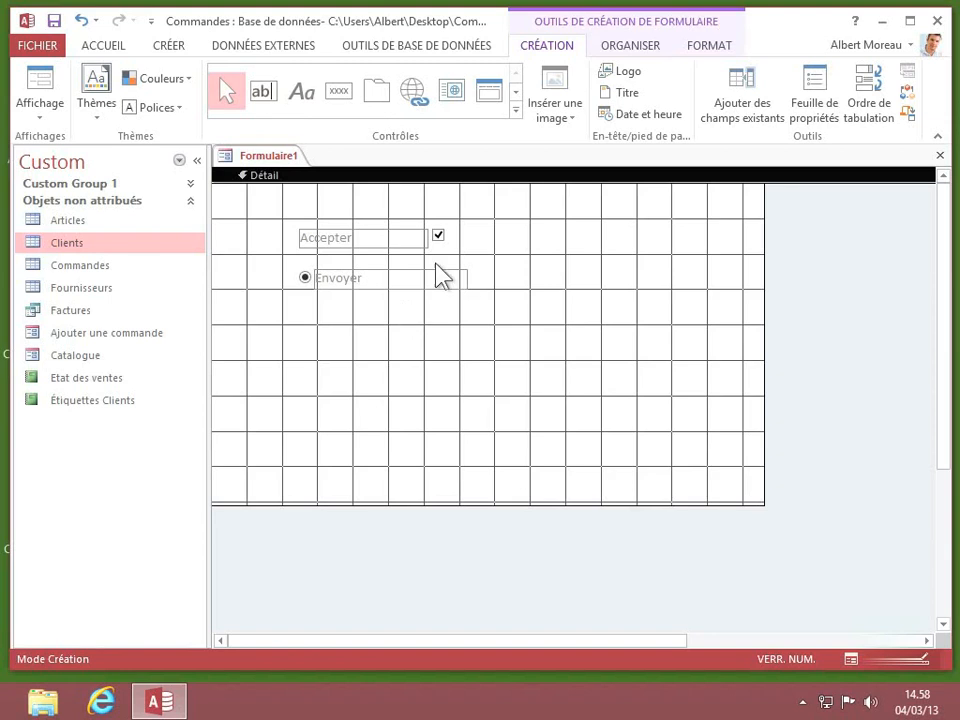
Draw an option group frame below the Envoyer option button, about 6.5 grid squares wide and 4 high
left_click(439, 237)
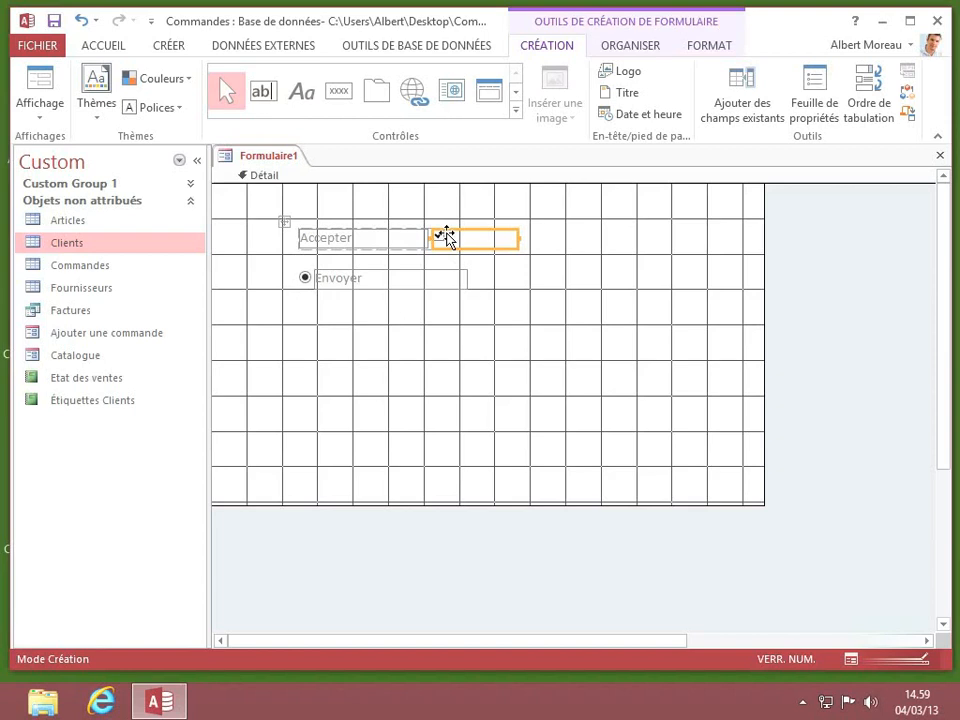
left_click(516, 115)
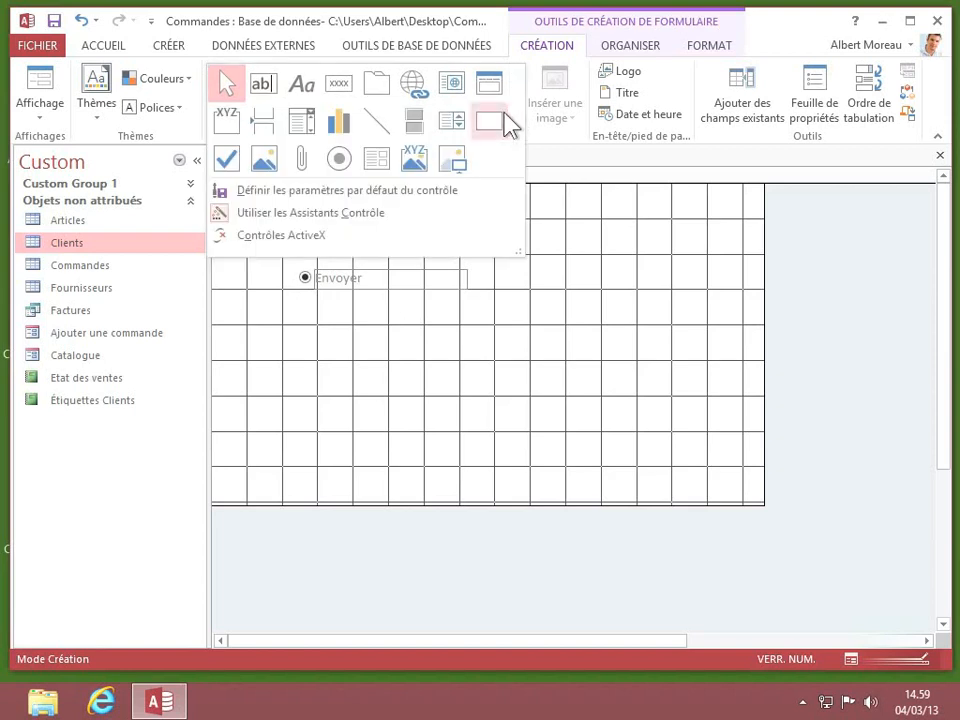
left_click(228, 124)
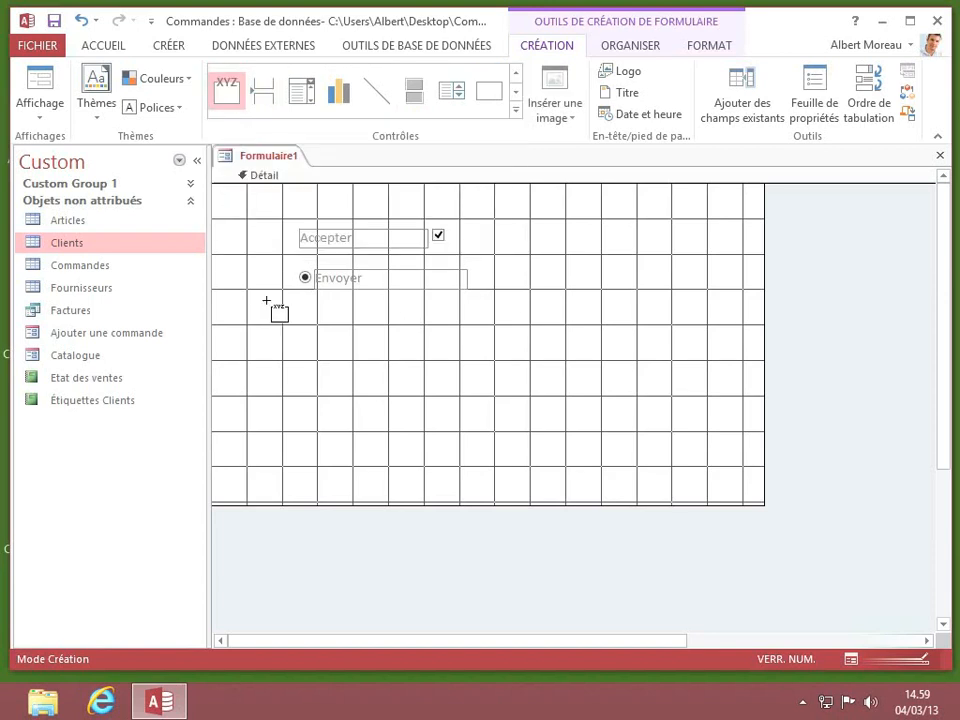
left_click_drag(267, 299, 495, 452)
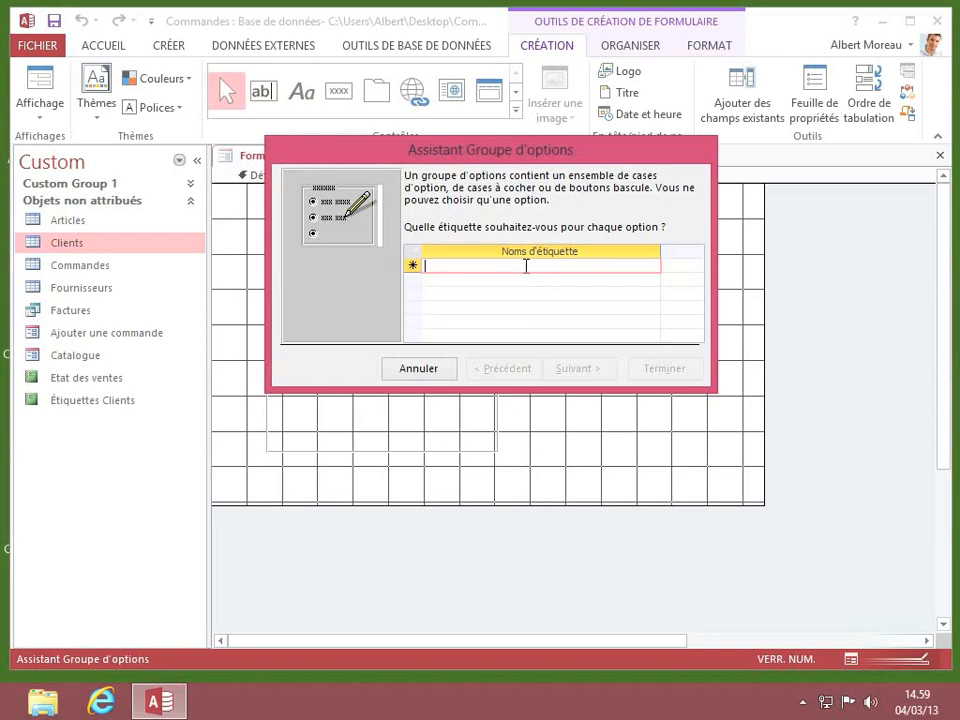
Enter Mauvais, Passable, Bien and Très bien as the option group's labels and continue in the wizard
type("Mauvais")
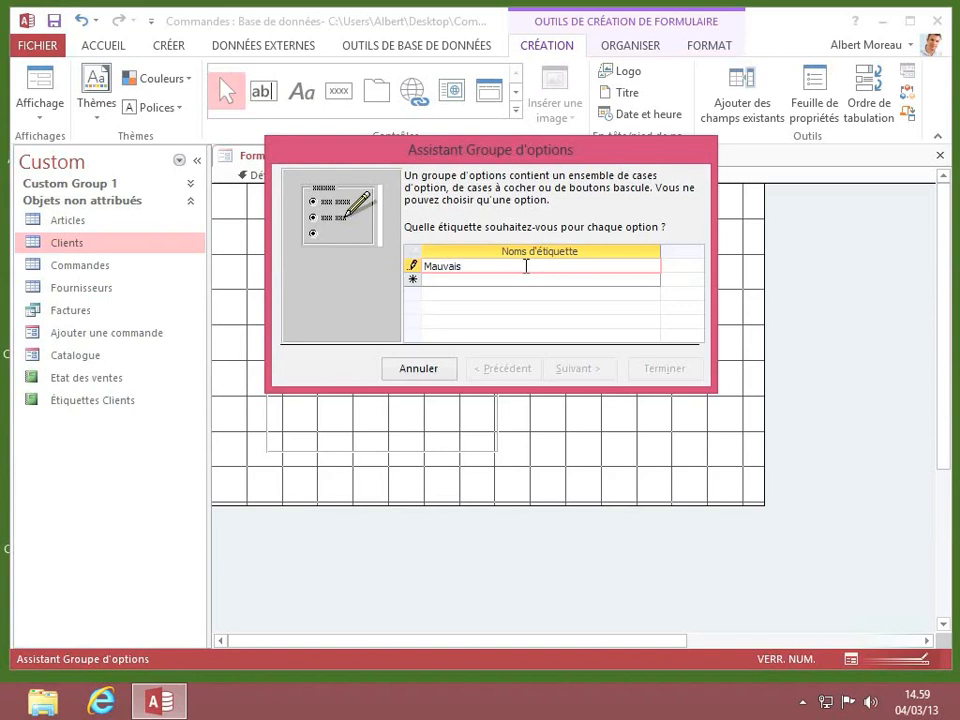
key("Return")
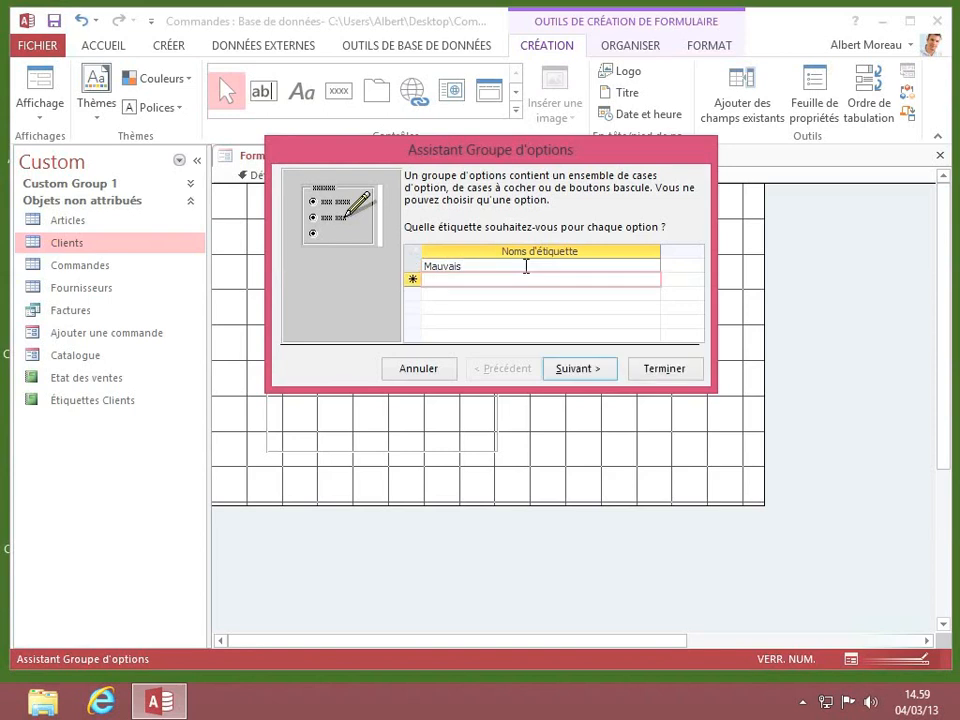
type("P")
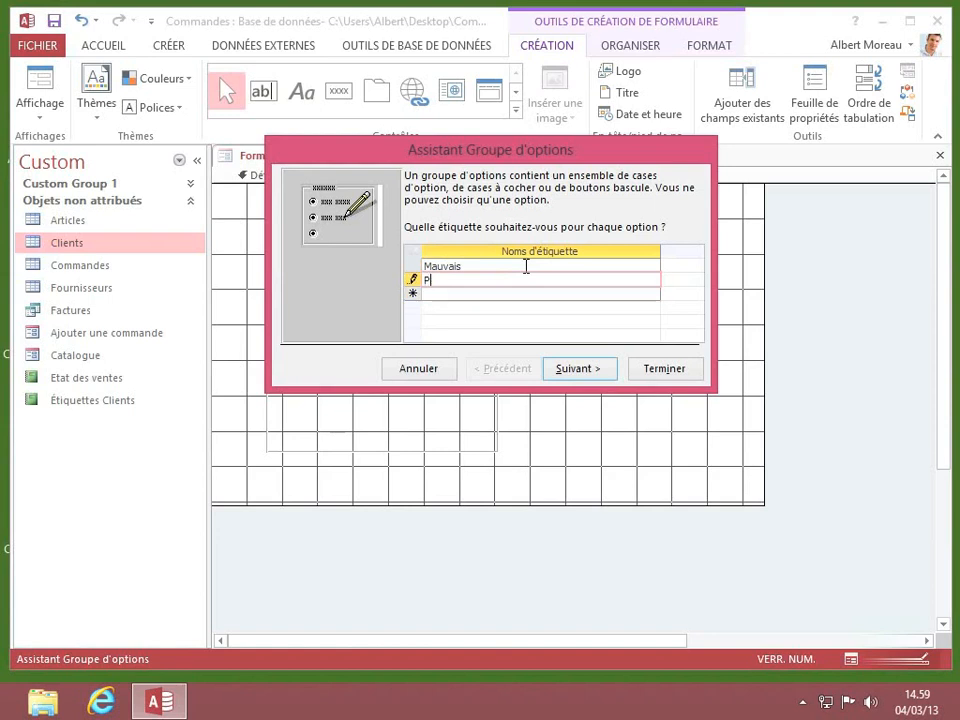
type("assable")
key("Return")
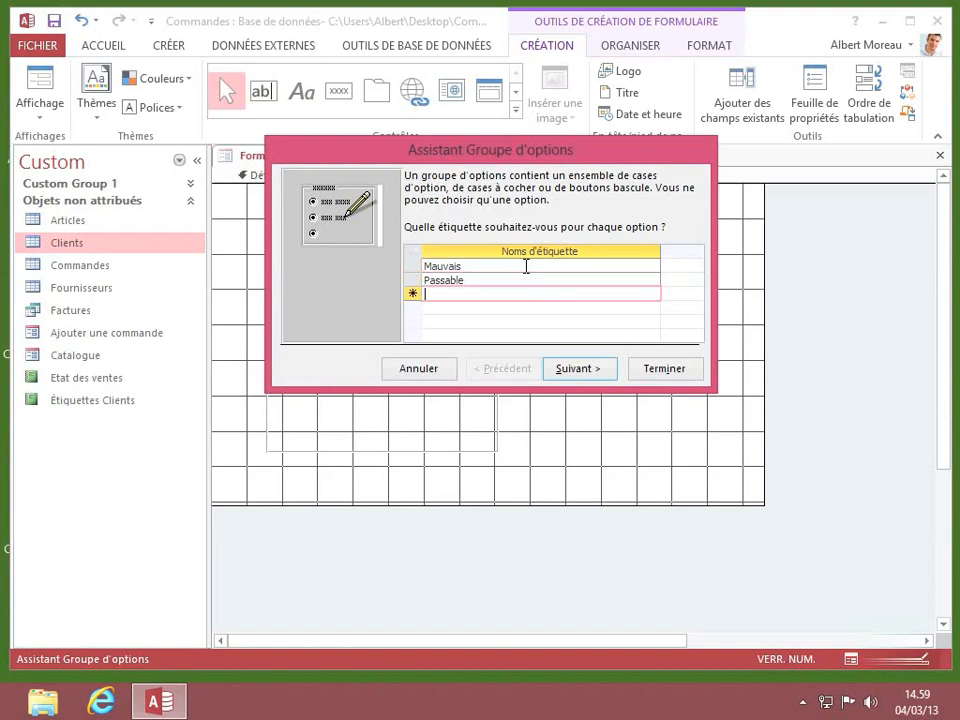
type("Bien")
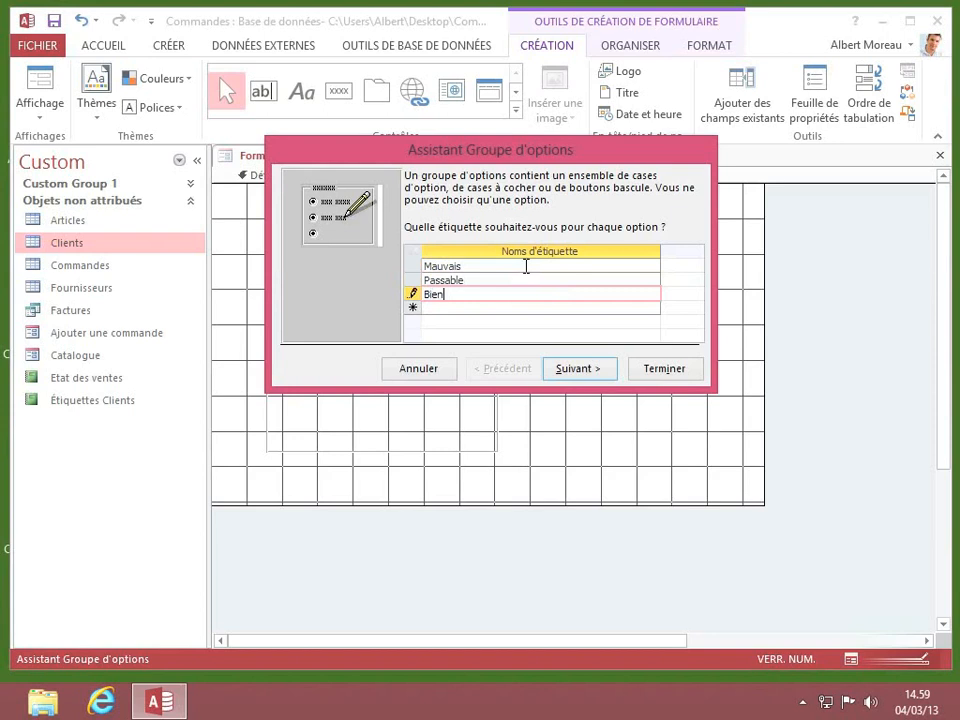
key("Return")
type("Très bien")
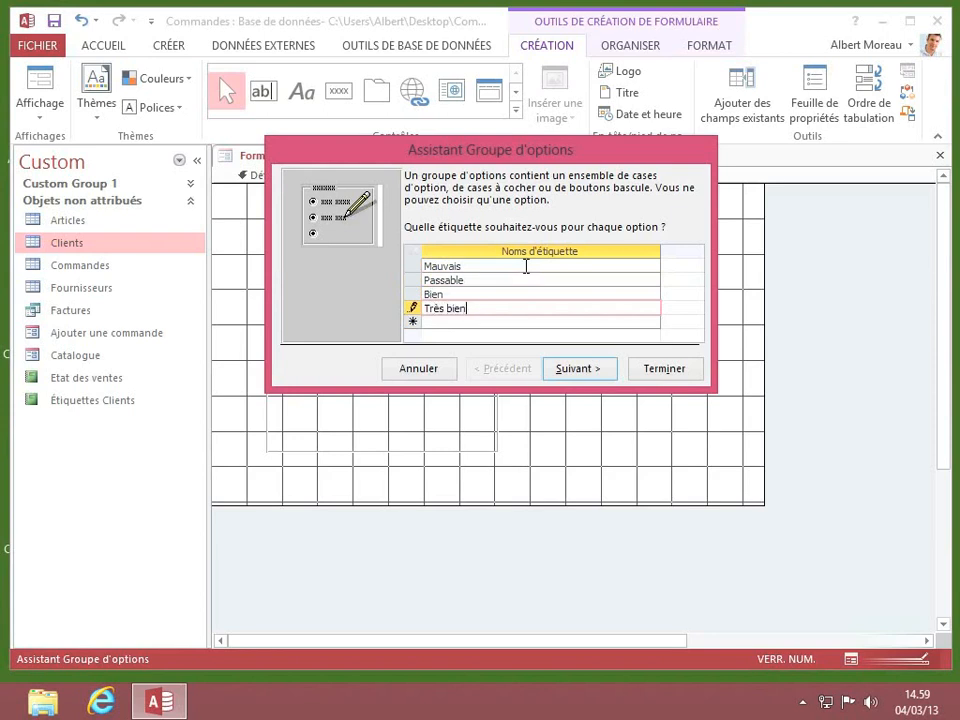
left_click(580, 372)
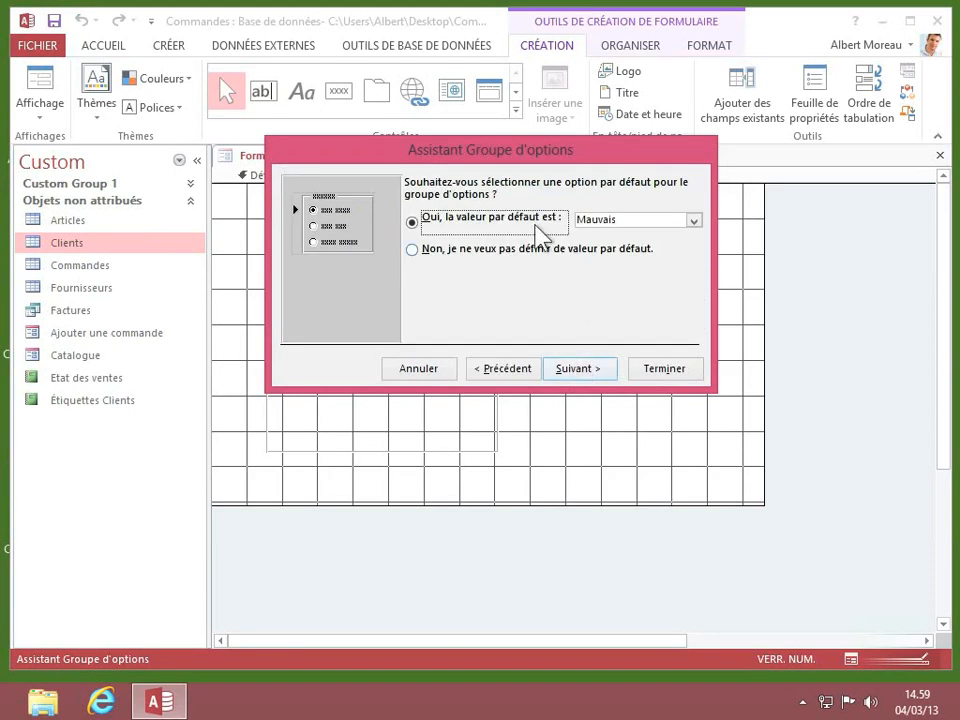
Set Bien as the default option and accept the values 1 to 4 for the four labels
left_click(412, 254)
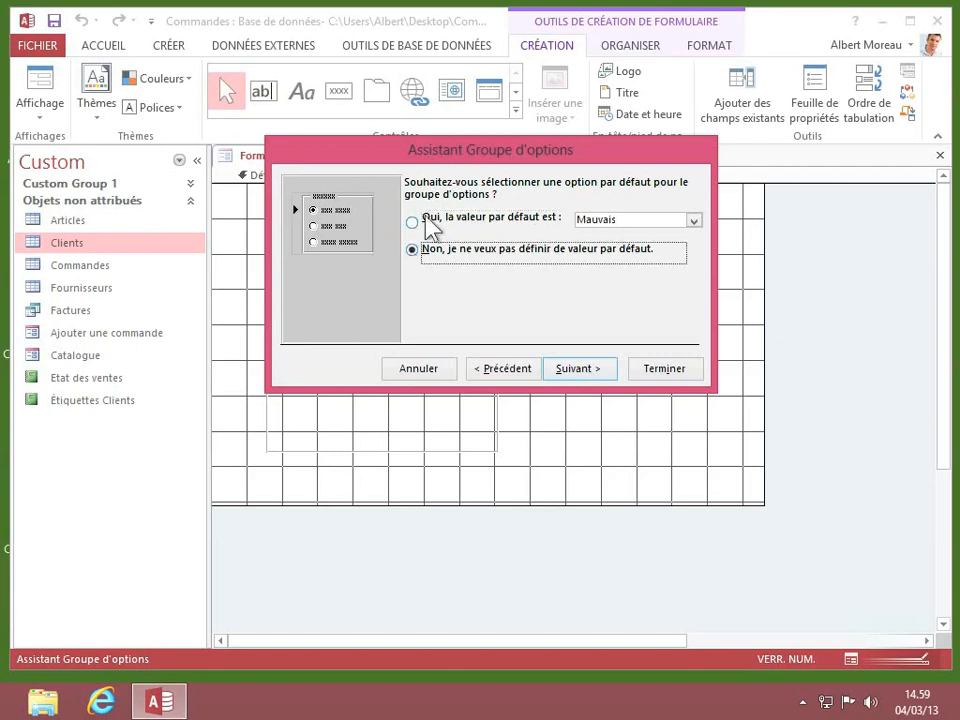
left_click(414, 223)
left_click(692, 220)
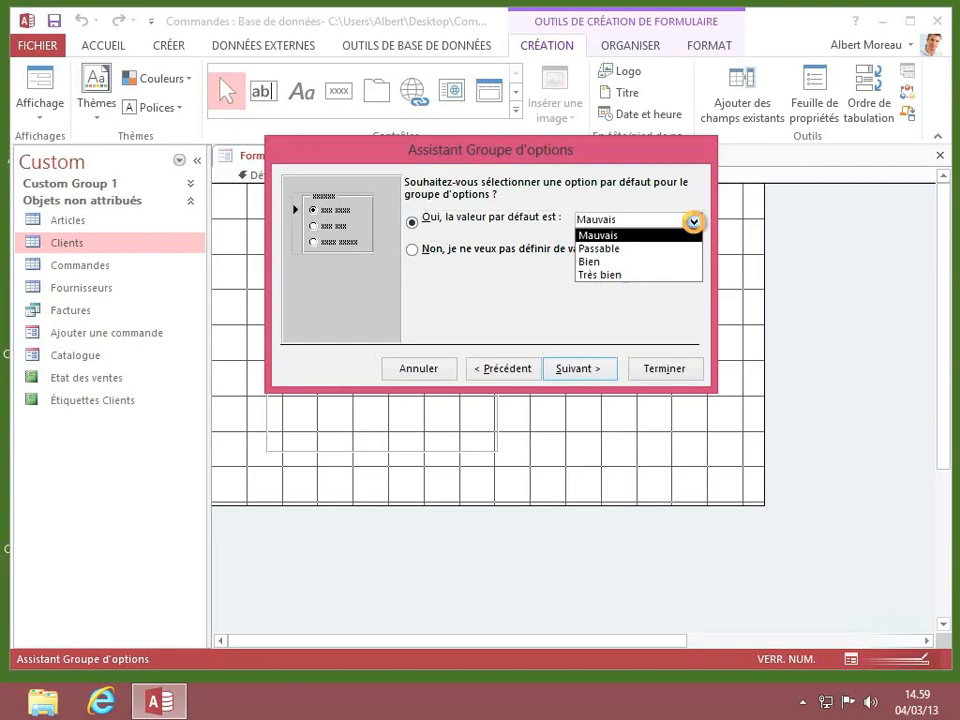
left_click(603, 264)
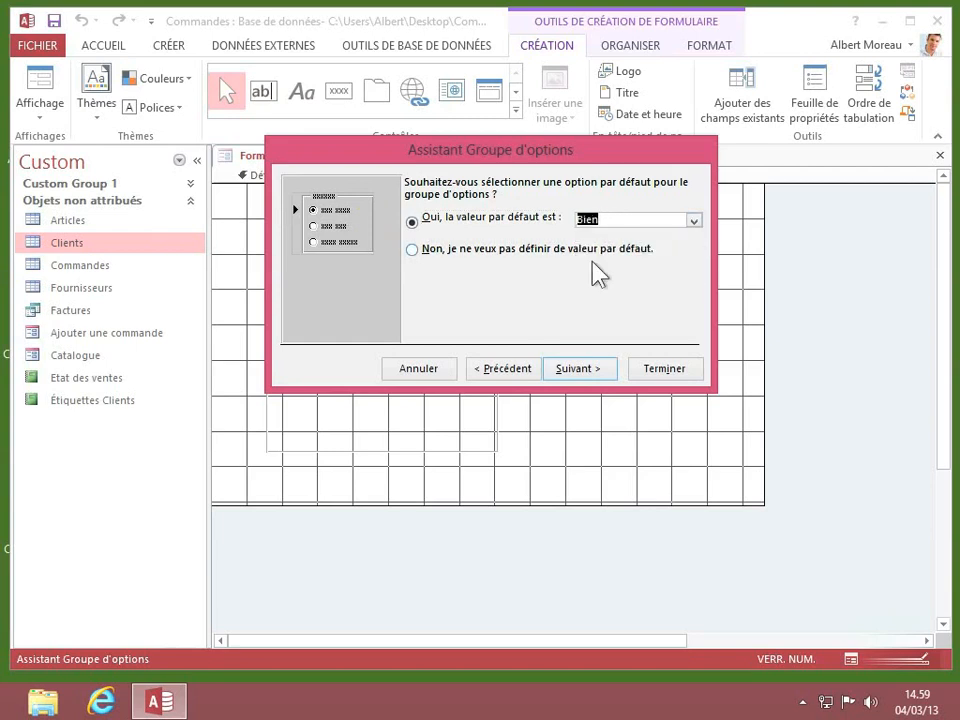
left_click(574, 369)
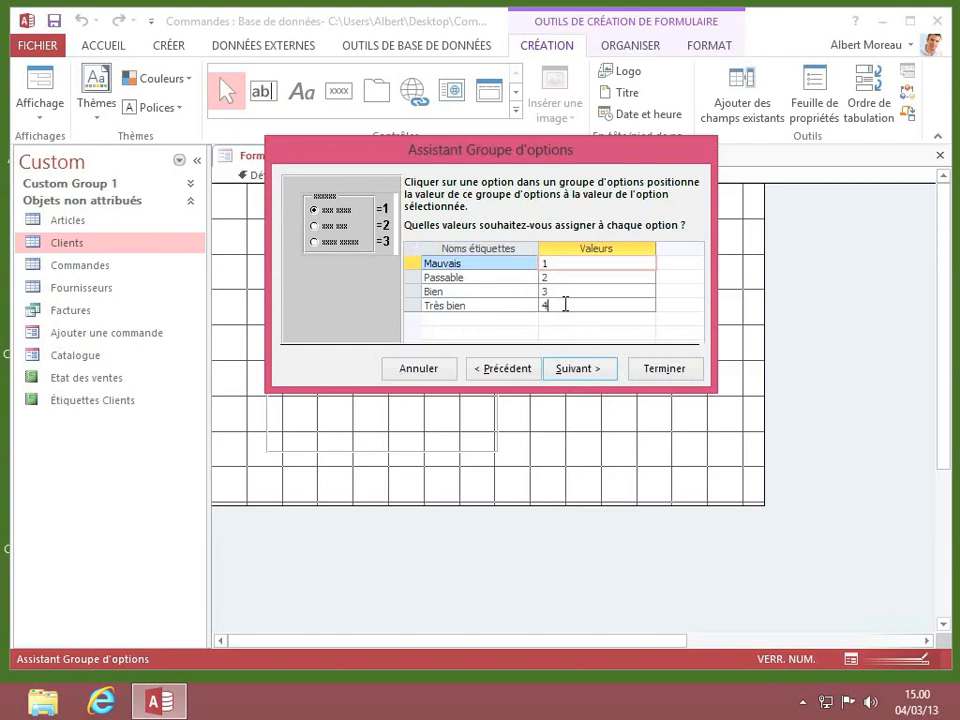
left_click(565, 306)
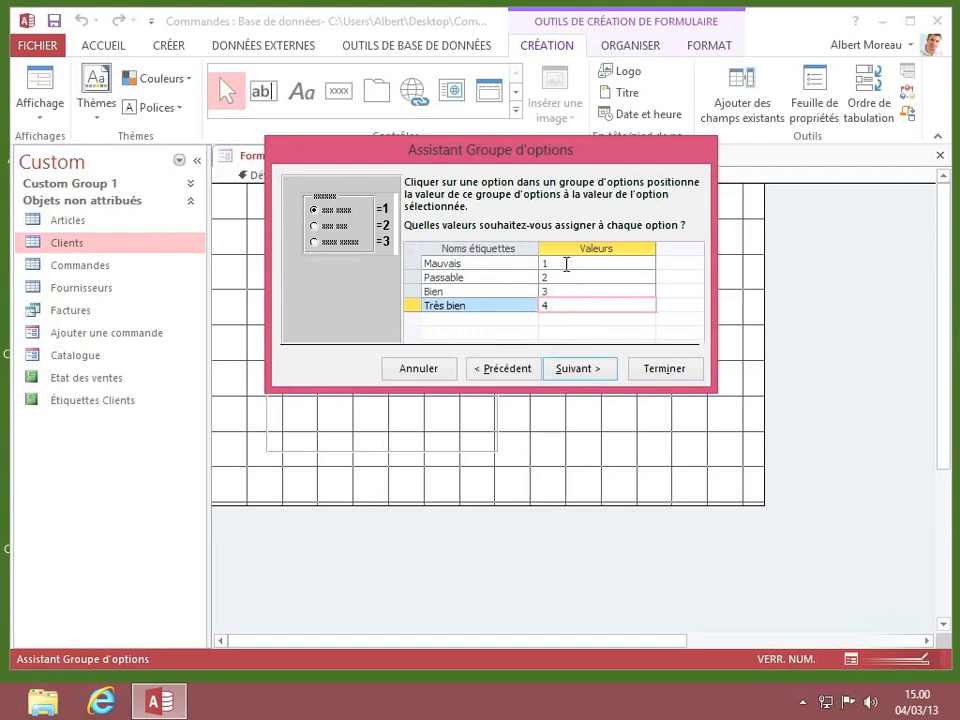
left_click(566, 376)
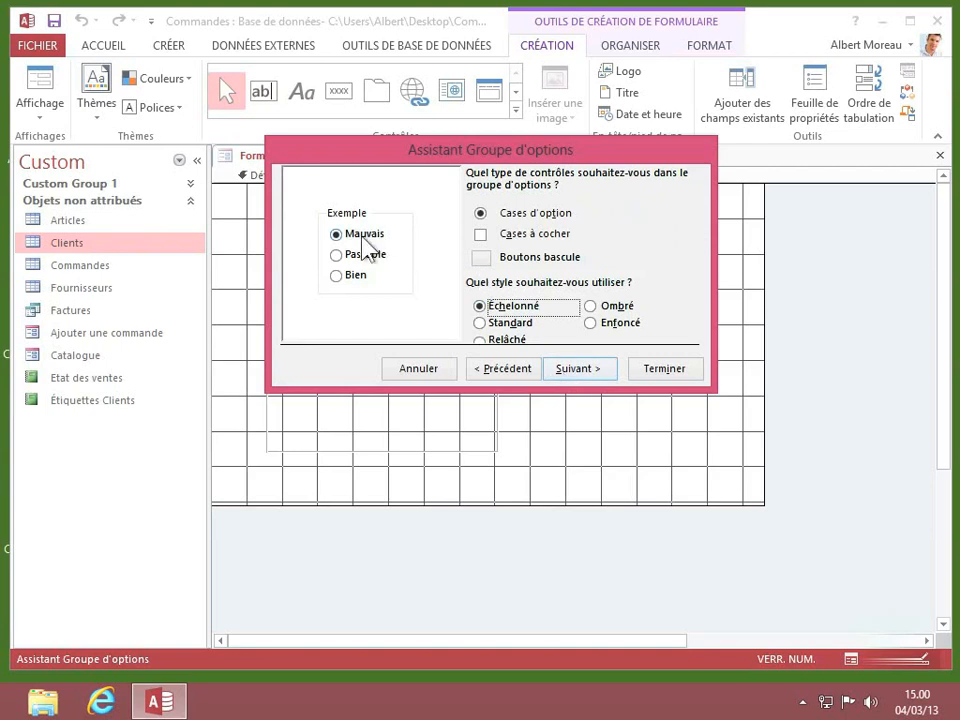
Choose toggle buttons (Boutons bascule) as the group's control type with the Ombré style, and continue
left_click(508, 238)
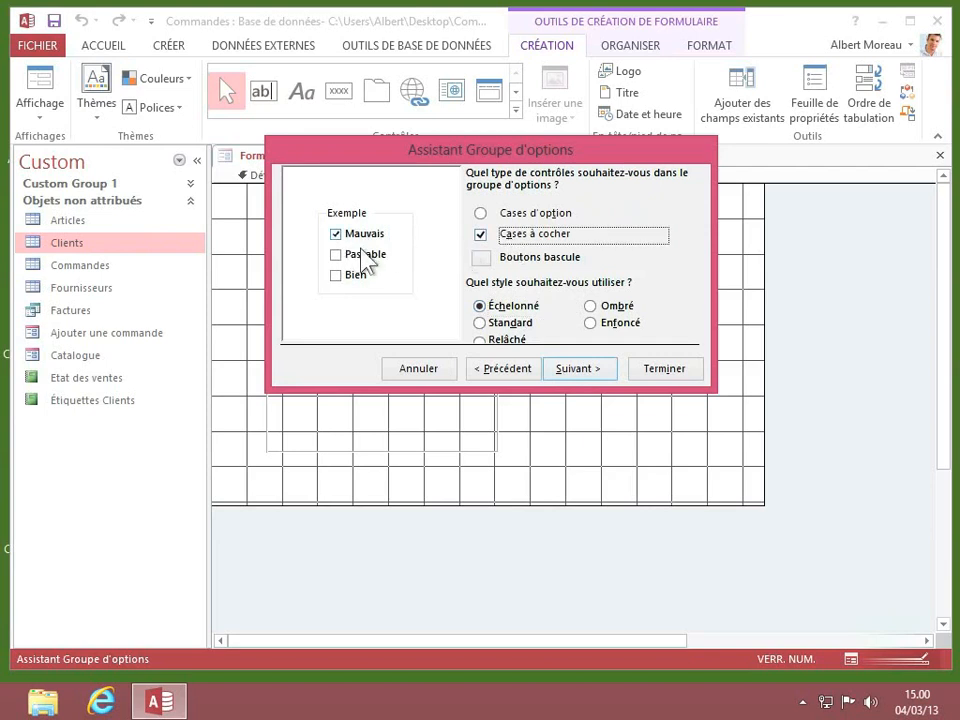
left_click(560, 262)
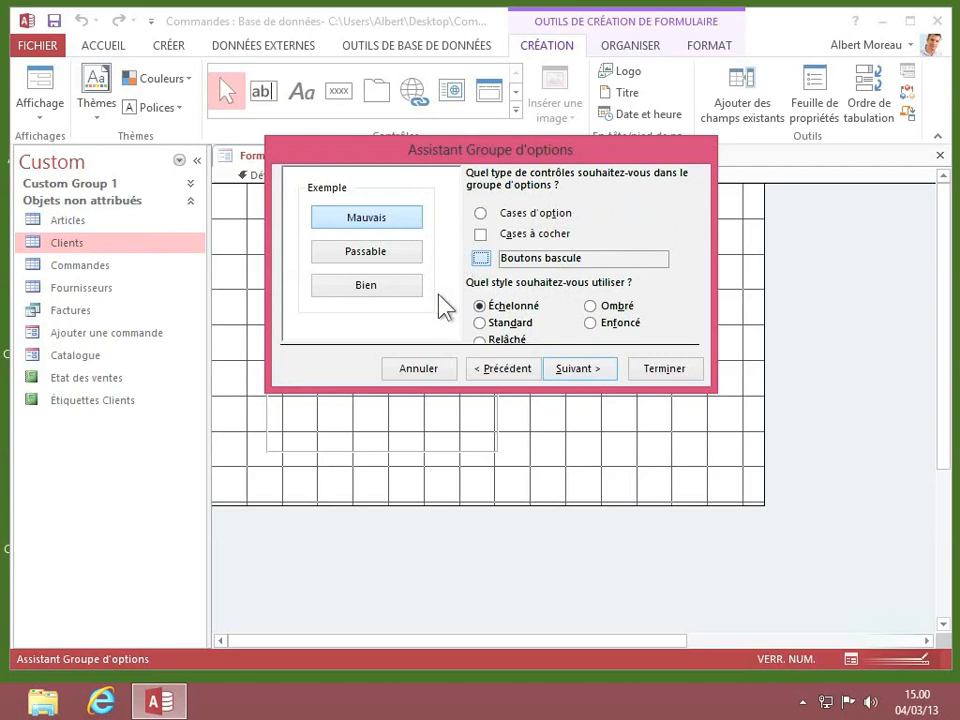
left_click(590, 324)
left_click(520, 327)
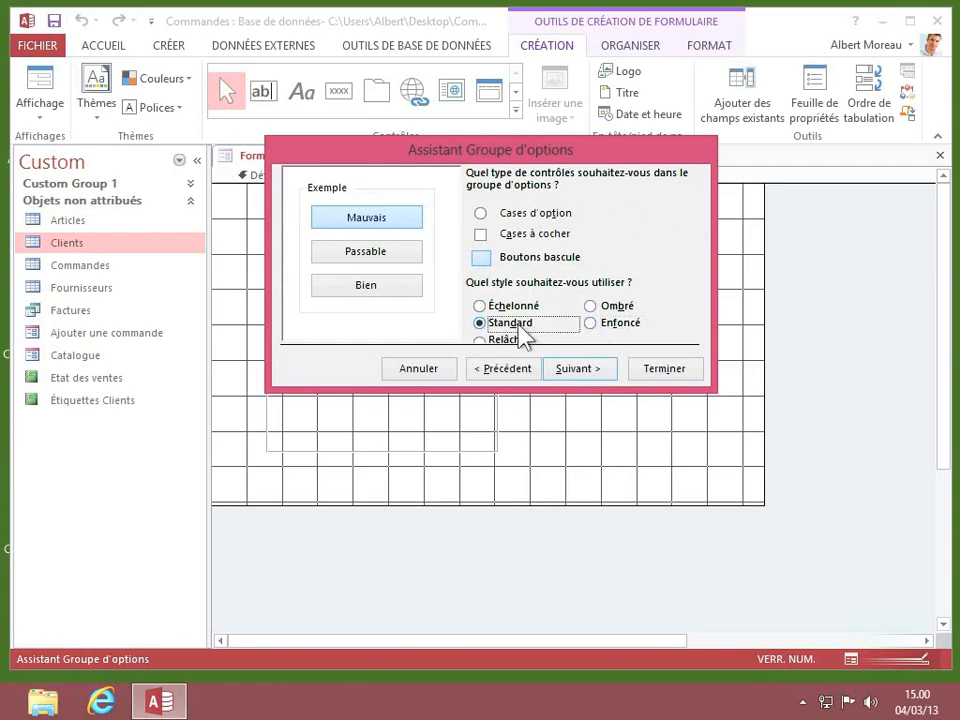
left_click(518, 342)
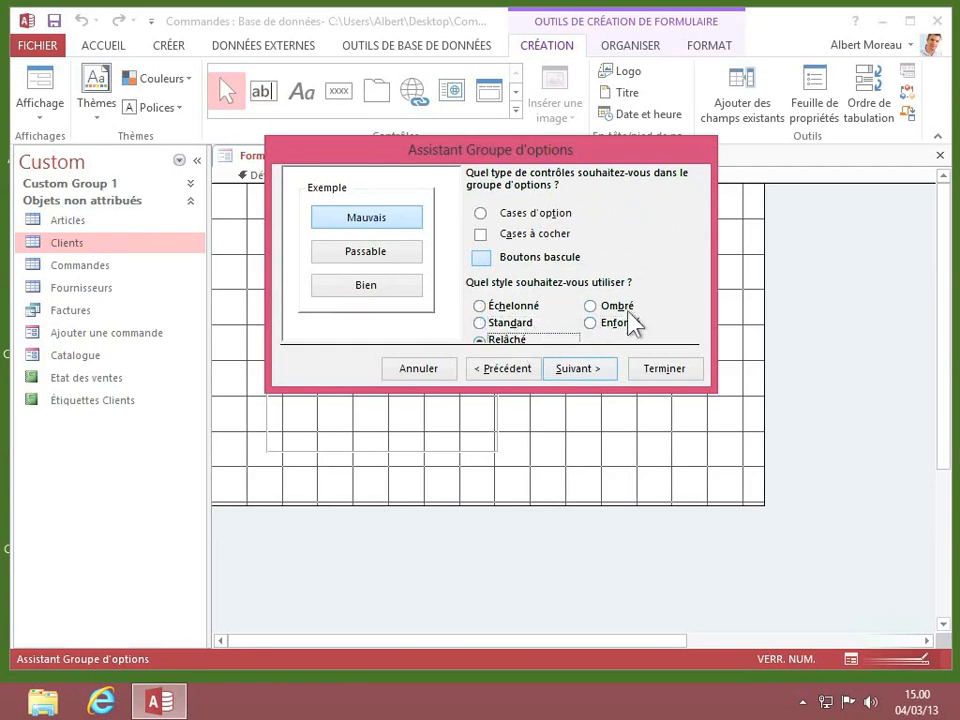
left_click(626, 310)
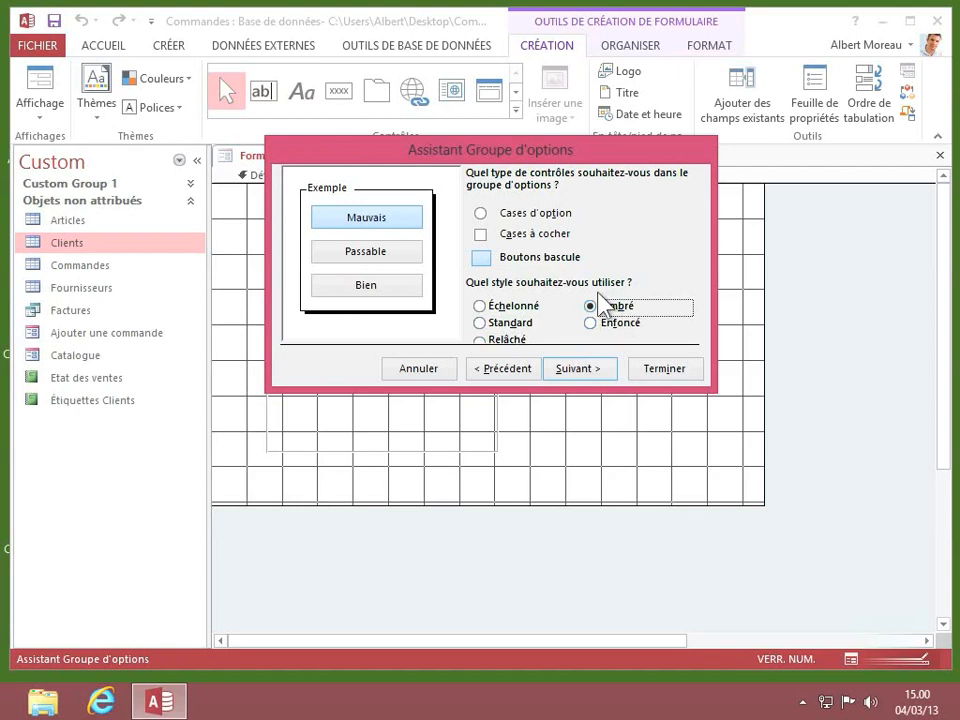
left_click(580, 370)
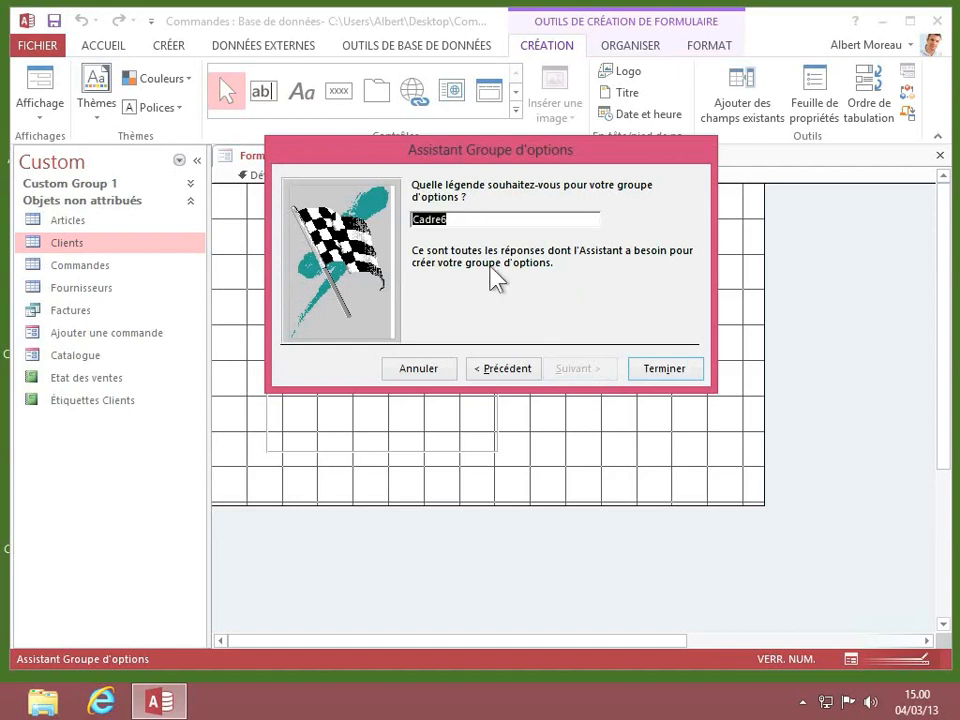
Caption the option group "Evaluation" and finish the wizard
type("Eva")
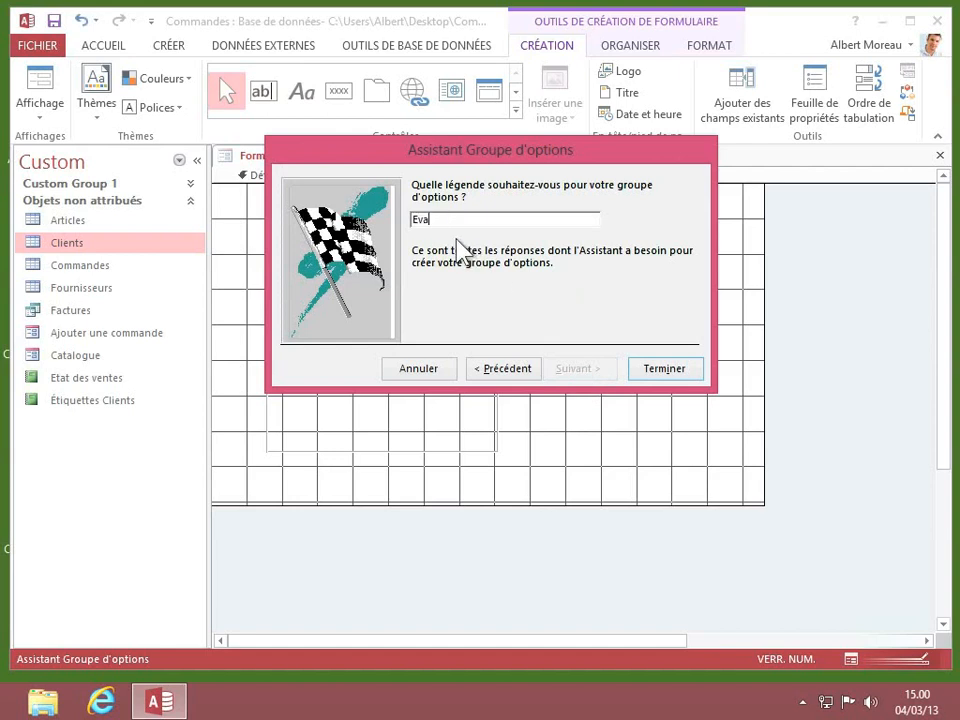
type("luation")
left_click(665, 370)
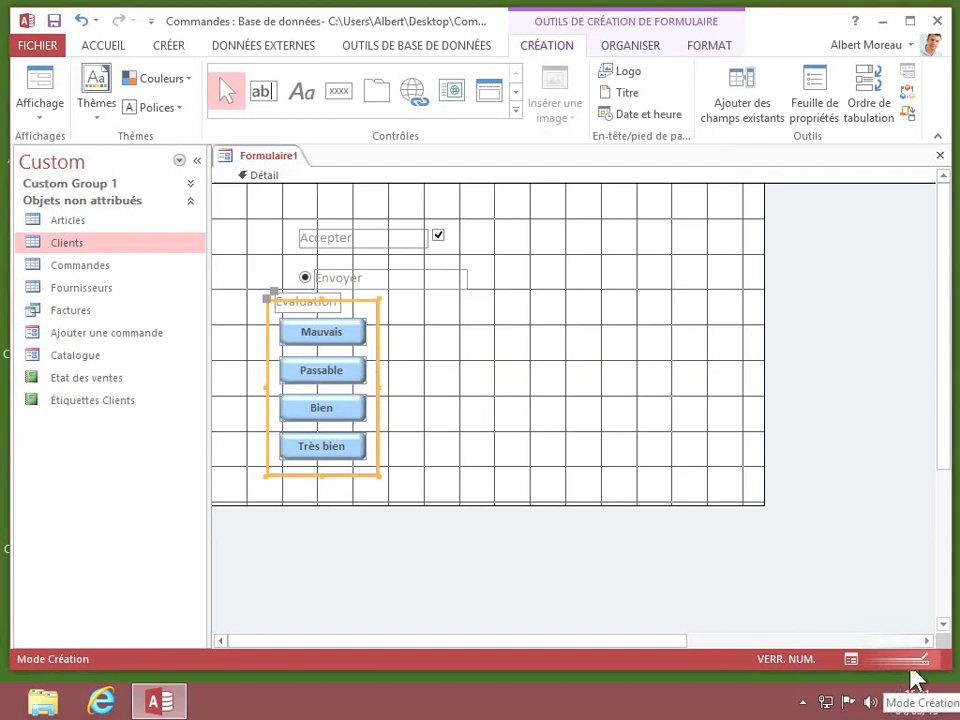
Switch to form view and test the Accepter check box and the Envoyer option button by turning each on and off
left_click(851, 660)
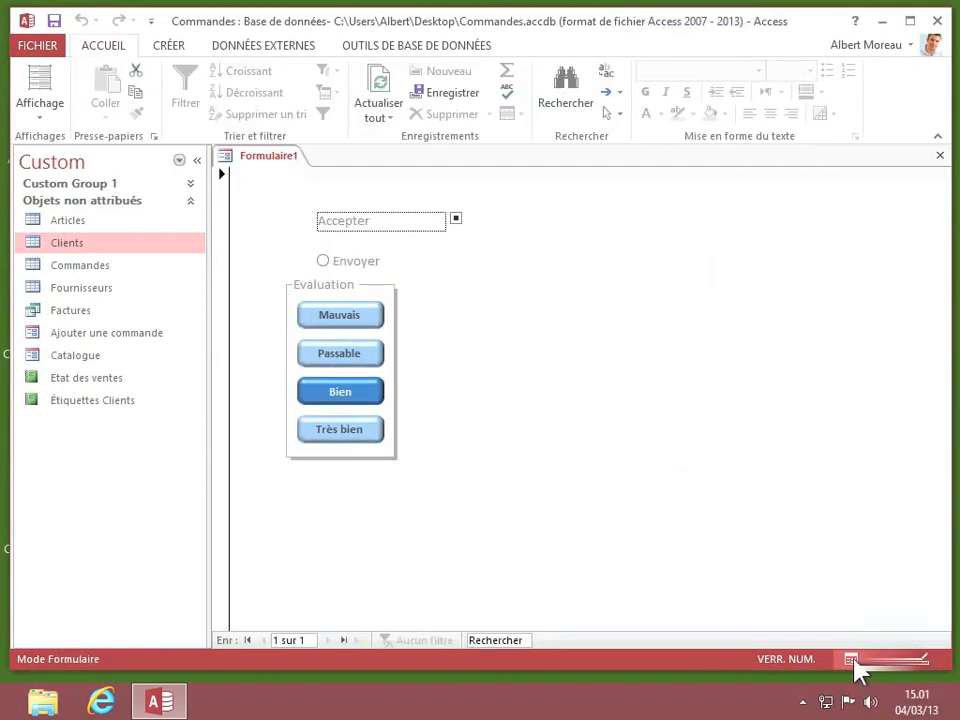
left_click(456, 219)
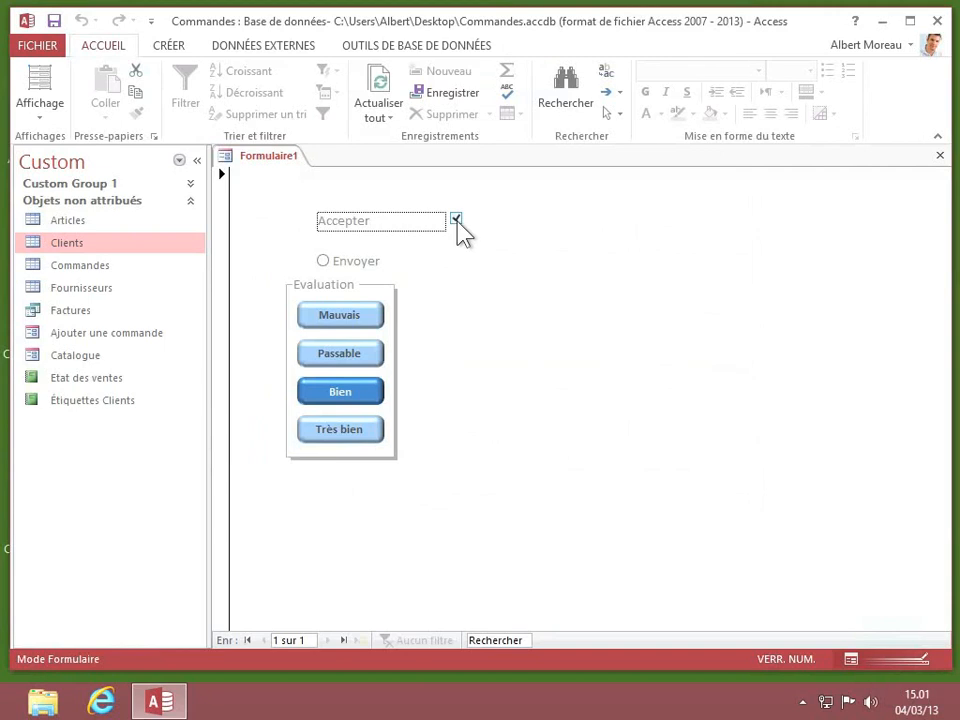
left_click(323, 261)
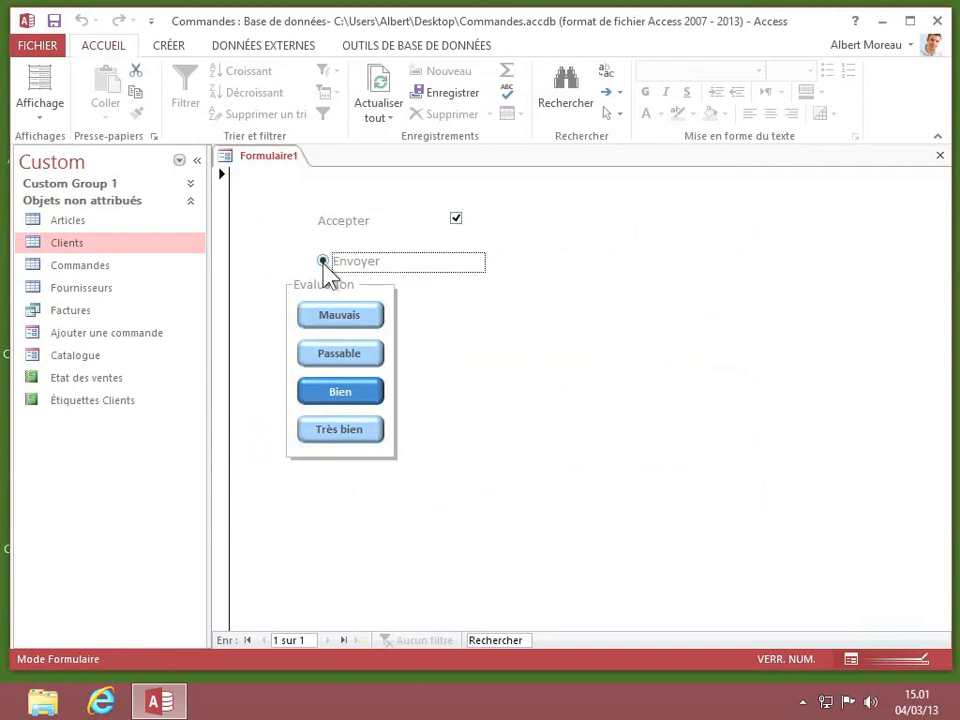
left_click(323, 262)
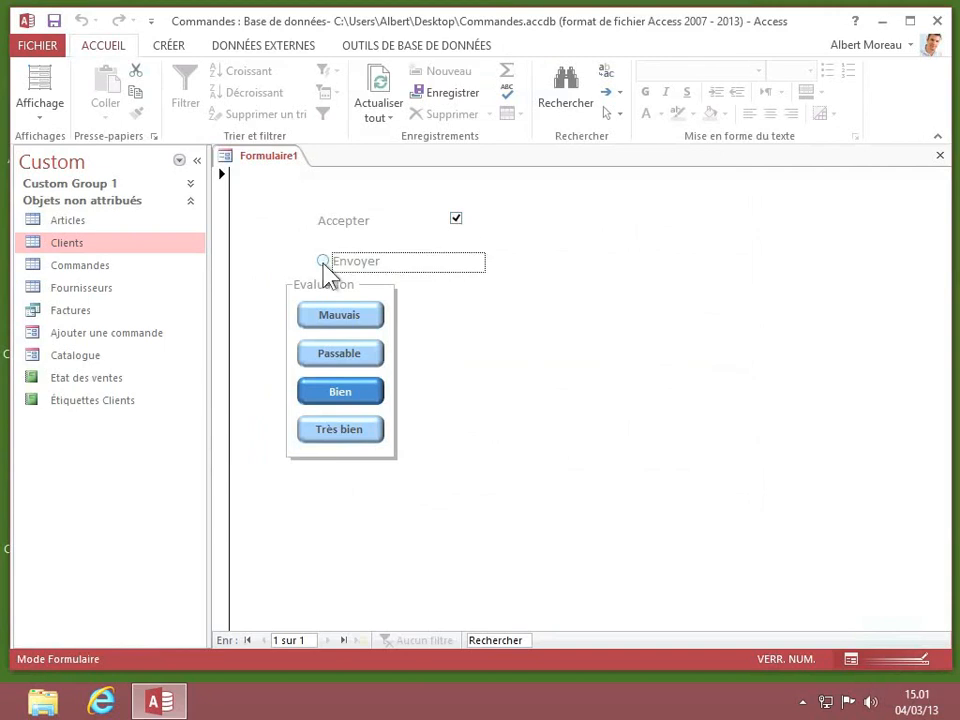
left_click(456, 219)
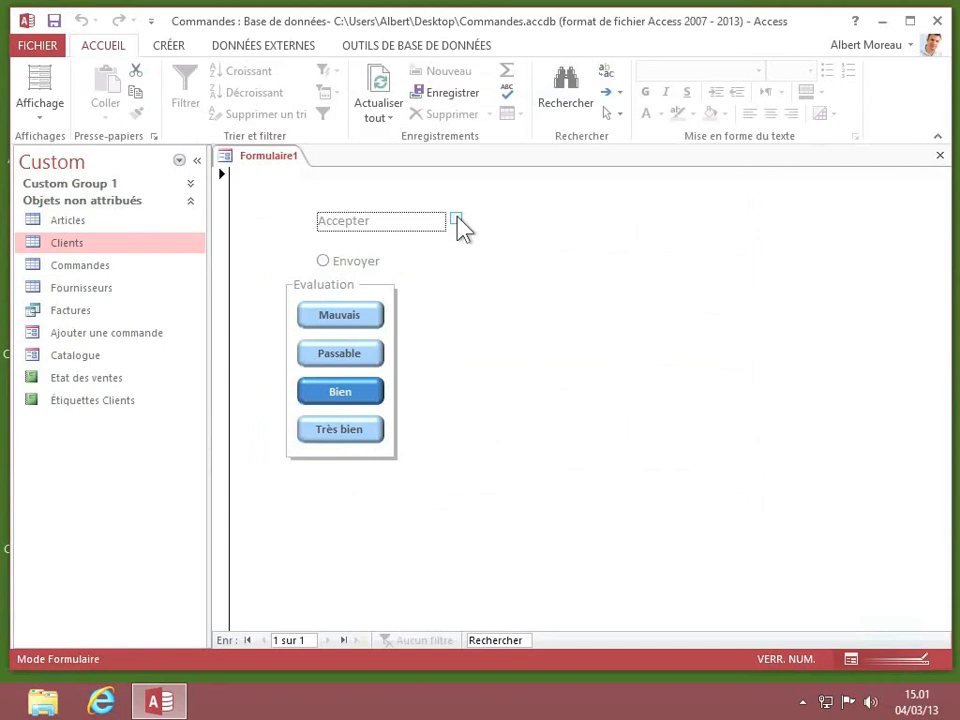
Try each rating in the Evaluation group in order from Mauvais, leaving Très bien selected
left_click(360, 320)
left_click(358, 362)
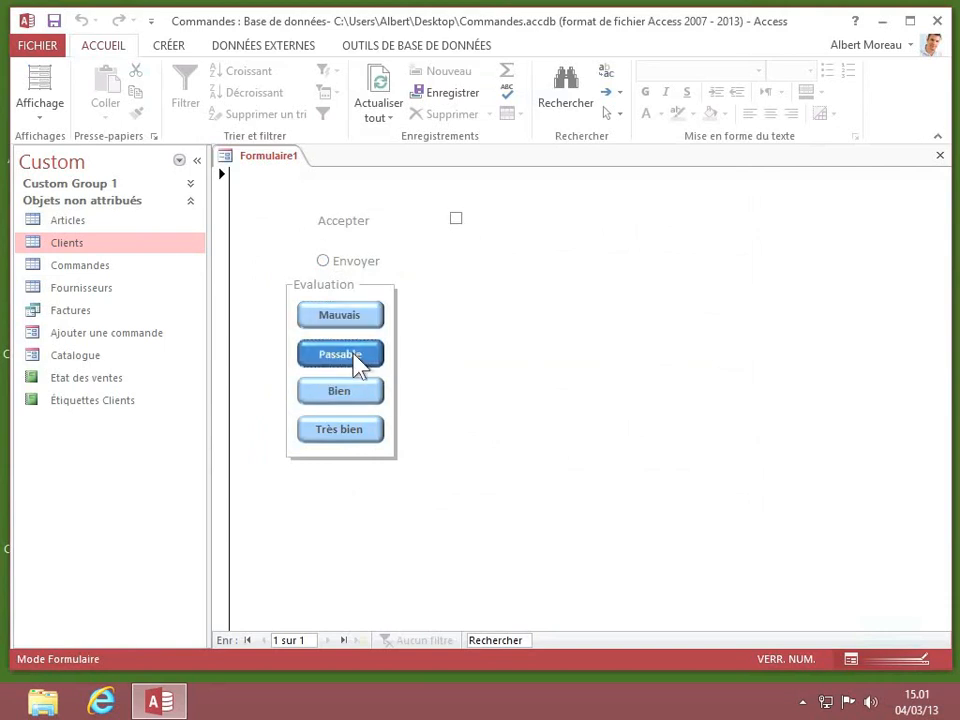
left_click(356, 400)
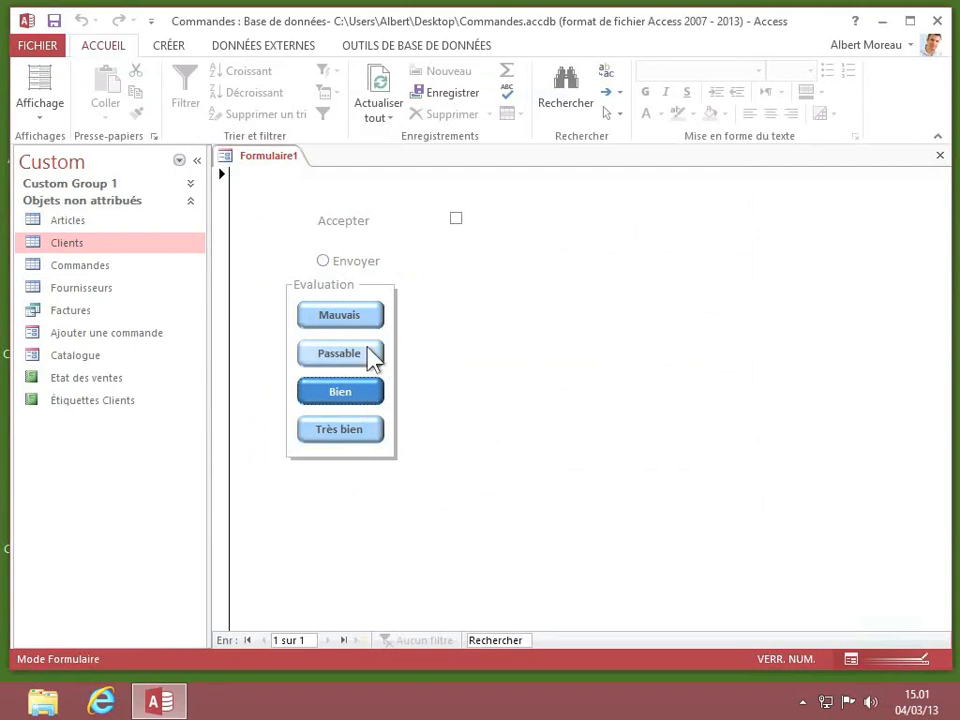
left_click(360, 436)
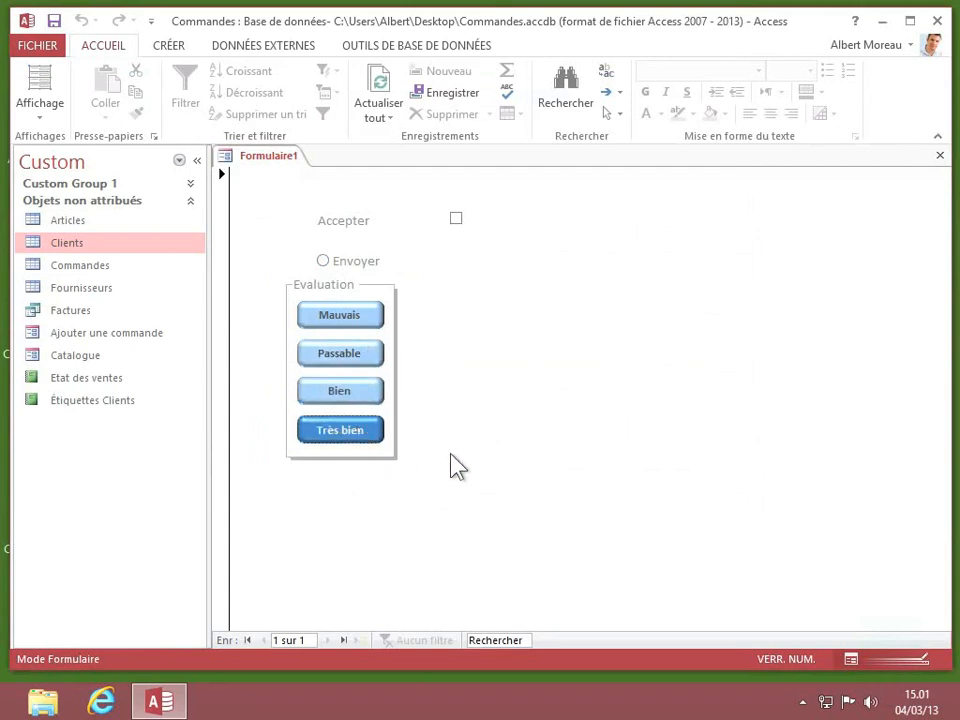